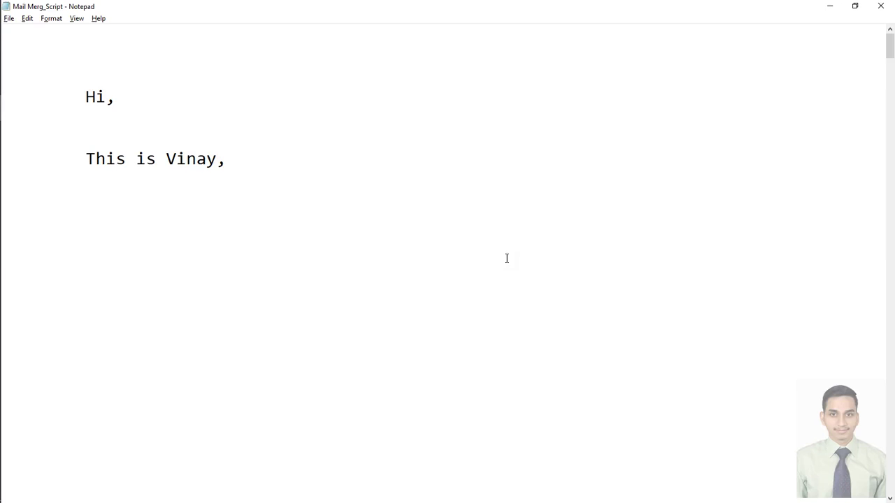
Highlight the script's greeting, introduction, and Microsoft Word 2019 / MS Office 2007 version notes
left_click_drag(82, 96, 125, 99)
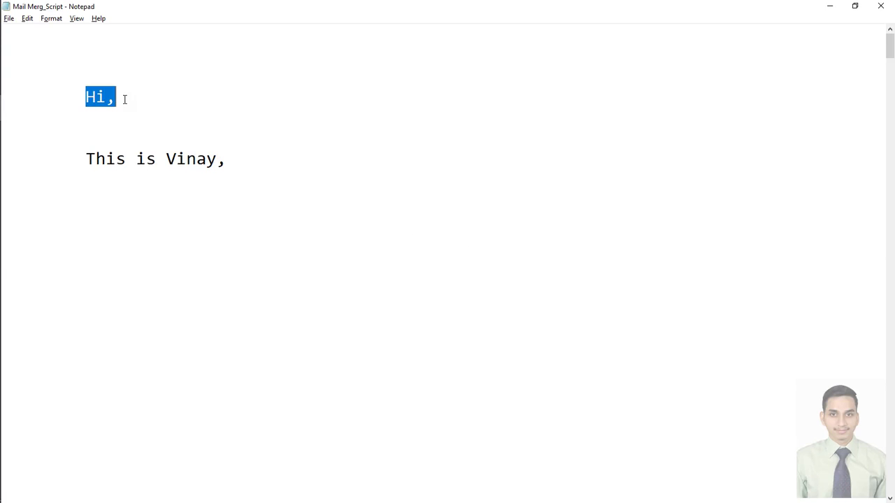
left_click_drag(76, 153, 238, 165)
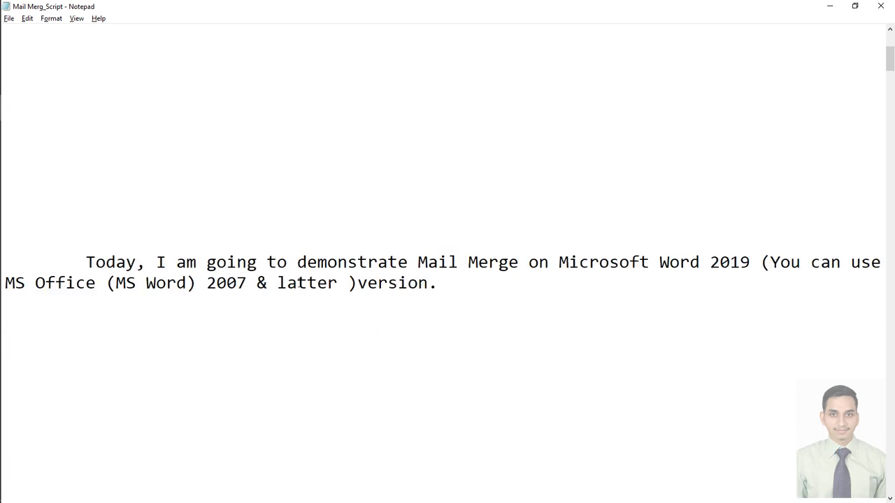
scroll(300, 283, "down", 2)
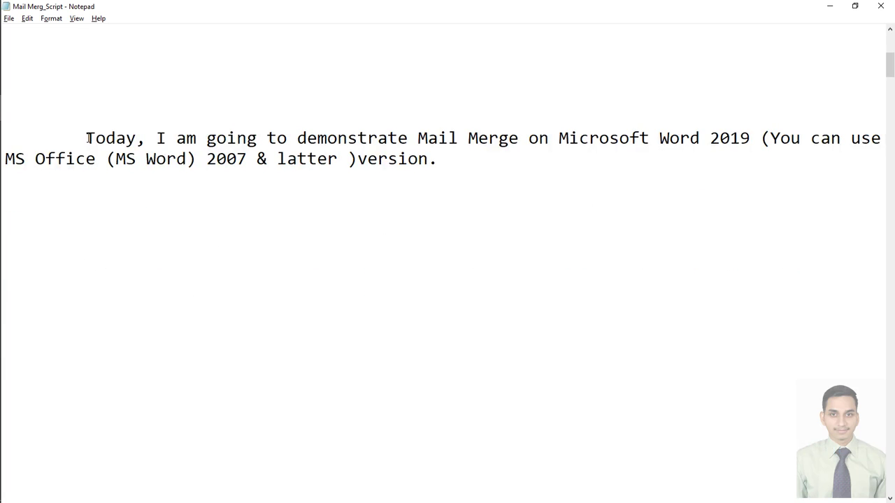
mouse_move(87, 139)
left_mouse_down()
mouse_move(407, 147)
mouse_move(751, 138)
left_mouse_up()
left_click(620, 177)
mouse_move(417, 137)
left_mouse_down()
mouse_move(609, 138)
mouse_move(737, 123)
mouse_move(750, 138)
left_mouse_up()
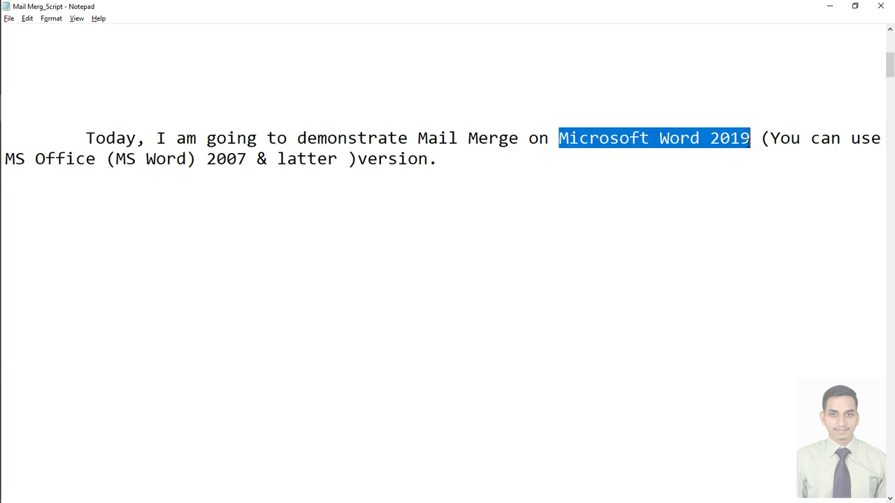
left_click(385, 174)
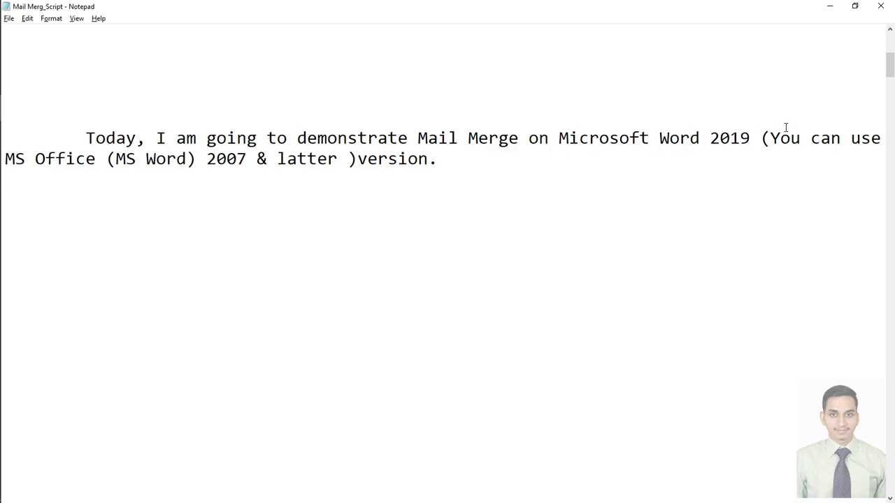
mouse_move(769, 140)
left_mouse_down()
mouse_move(305, 158)
mouse_move(351, 156)
left_mouse_up()
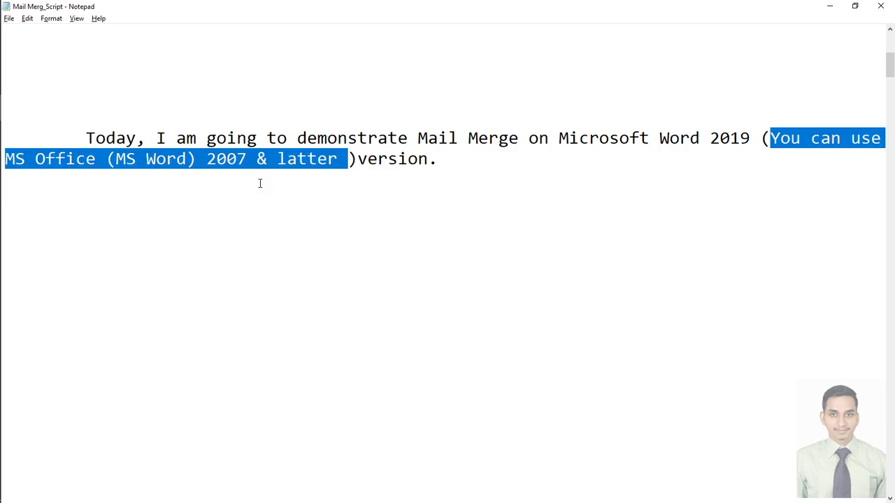
left_click(441, 188)
Highlight the topic paragraph, the invitations line, the administrator leave letter paragraph and the dummy Excel data line
scroll(425, 191, "down", 4)
scroll(425, 192, "down", 3)
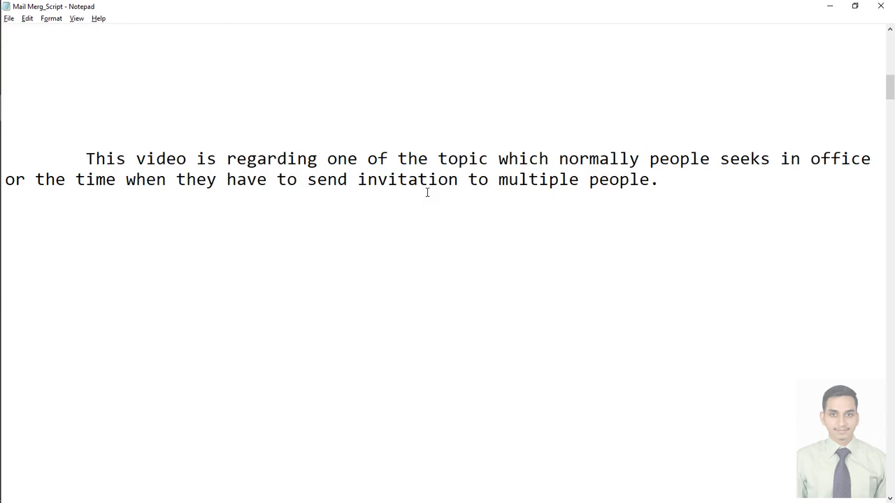
scroll(425, 192, "down", 1)
mouse_move(77, 94)
left_mouse_down()
mouse_move(497, 97)
mouse_move(589, 116)
mouse_move(701, 96)
mouse_move(871, 97)
left_mouse_up()
mouse_move(10, 118)
left_mouse_down()
mouse_move(116, 117)
mouse_move(121, 128)
mouse_move(591, 113)
mouse_move(643, 138)
left_mouse_up()
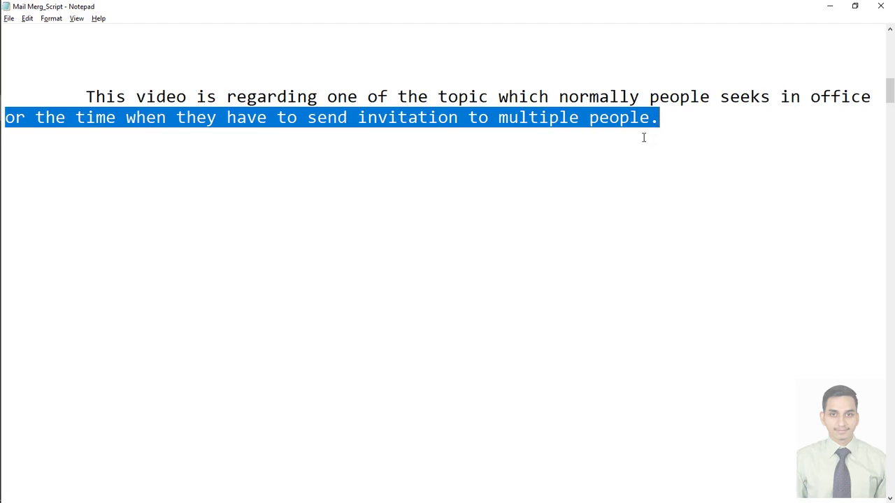
left_click(629, 159)
scroll(412, 215, "down", 4)
scroll(339, 202, "down", 3)
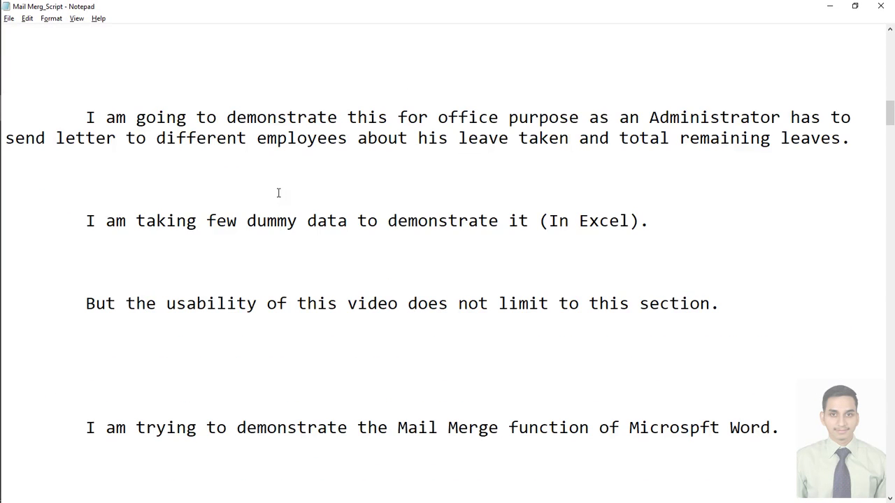
scroll(244, 170, "down", 2)
scroll(189, 140, "up", 1)
mouse_move(86, 55)
left_mouse_down()
mouse_move(369, 75)
mouse_move(471, 56)
mouse_move(828, 64)
mouse_move(187, 77)
mouse_move(580, 89)
mouse_move(739, 78)
mouse_move(831, 60)
mouse_move(848, 83)
left_mouse_up()
left_click(679, 93)
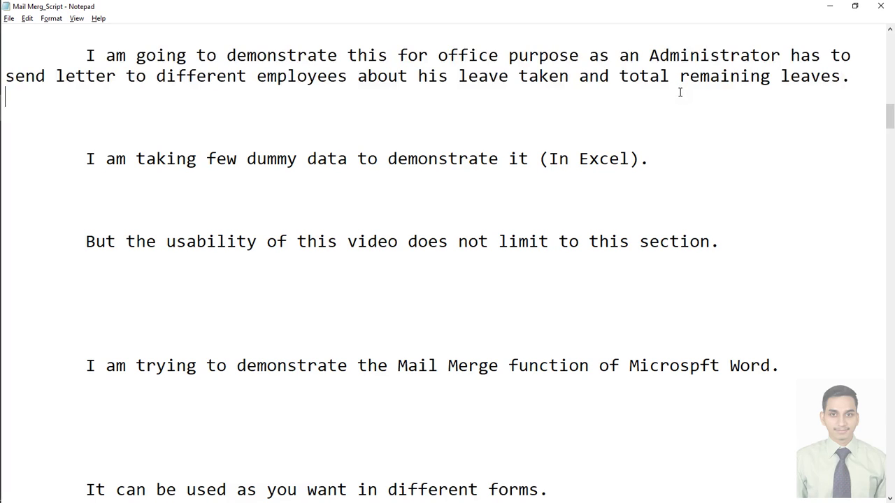
mouse_move(86, 159)
left_mouse_down()
mouse_move(639, 159)
mouse_move(447, 180)
left_mouse_up()
left_click(410, 160)
Highlight the usability, Mail Merge demo, different forms, practical intro and step 1 Excel data lines
scroll(298, 193, "down", 1)
mouse_move(75, 176)
left_mouse_down()
mouse_move(585, 168)
mouse_move(739, 187)
left_mouse_up()
left_click(699, 200)
scroll(350, 203, "down", 1)
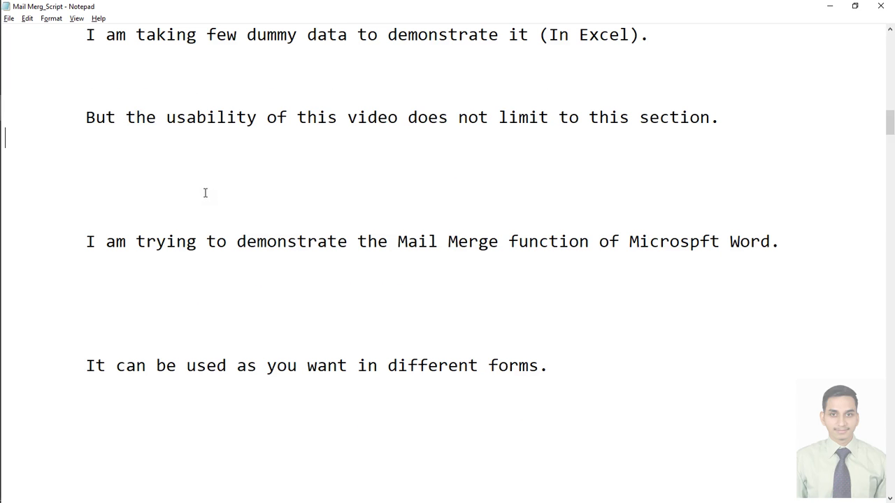
mouse_move(88, 241)
left_mouse_down()
mouse_move(350, 242)
mouse_move(535, 256)
mouse_move(780, 242)
left_mouse_up()
left_click(590, 302)
scroll(482, 260, "down", 1)
scroll(475, 256, "down", 1)
mouse_move(88, 242)
left_mouse_down()
mouse_move(508, 243)
mouse_move(538, 256)
left_mouse_up()
left_click(407, 265)
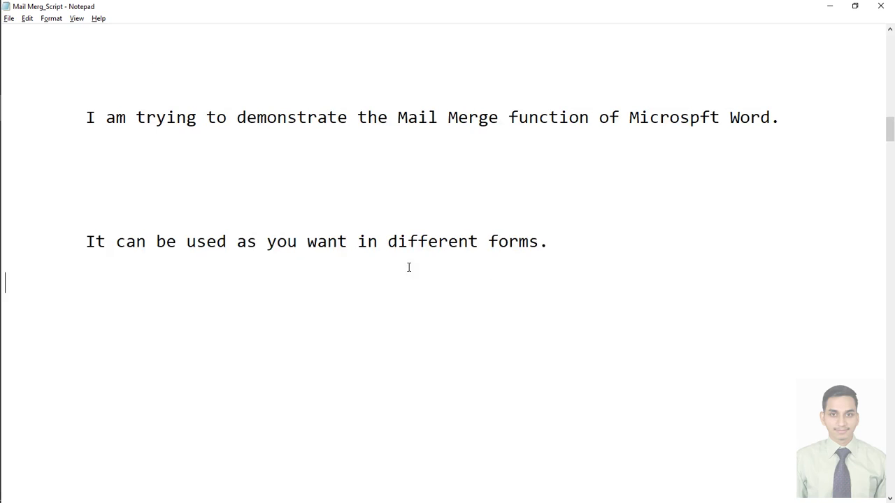
scroll(349, 245, "down", 3)
scroll(314, 231, "down", 2)
scroll(252, 207, "down", 3)
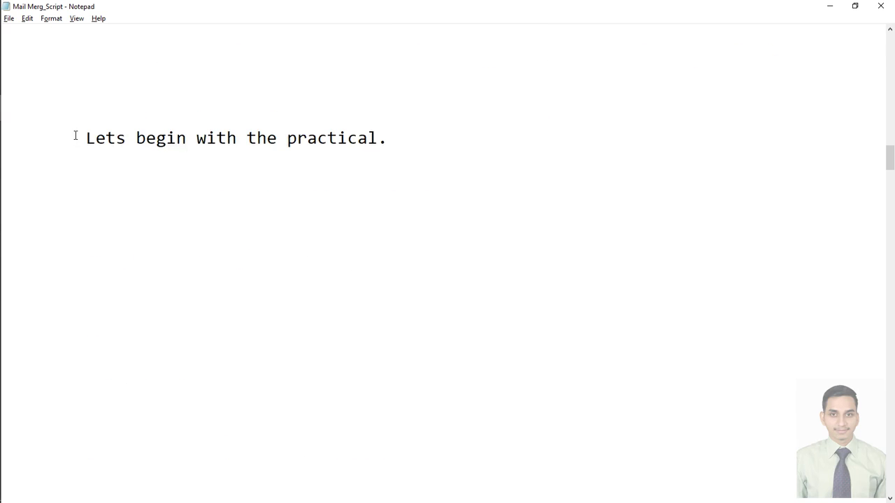
left_click_drag(75, 136, 441, 147)
left_click(359, 208)
scroll(357, 208, "down", 2)
scroll(357, 209, "down", 3)
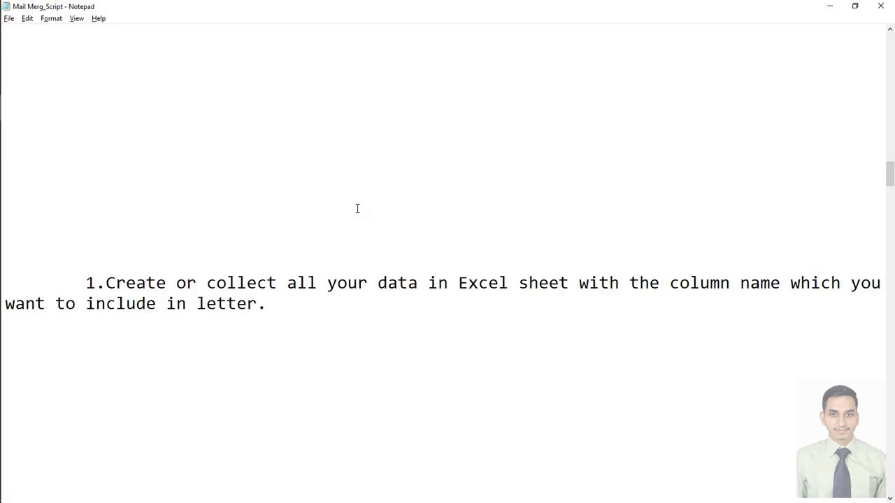
scroll(357, 209, "down", 2)
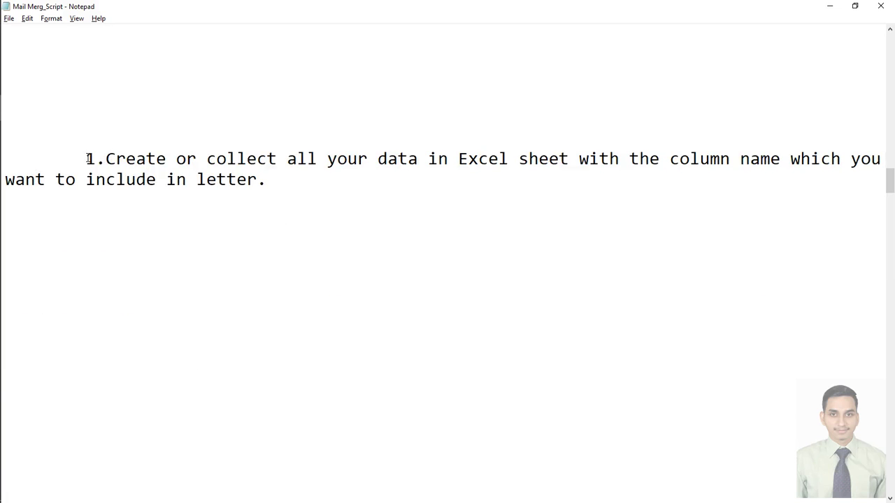
mouse_move(88, 159)
left_mouse_down()
mouse_move(599, 158)
mouse_move(598, 176)
left_mouse_up()
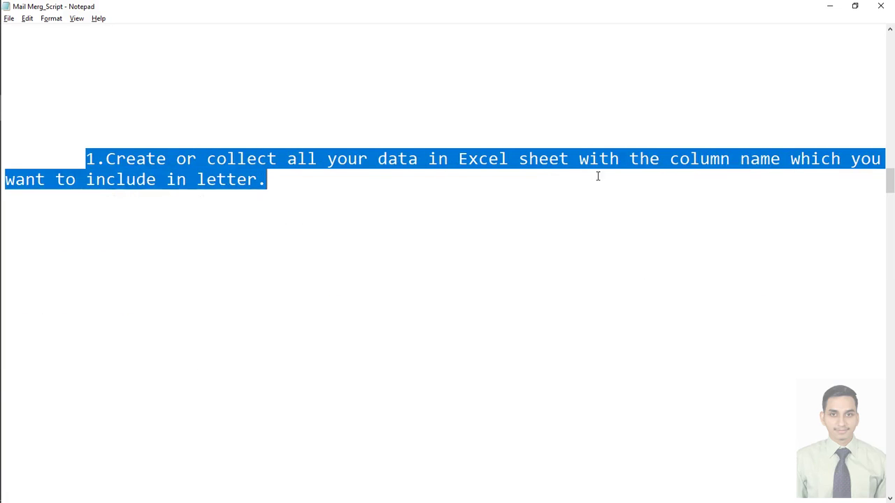
left_click(321, 231)
mouse_move(2, 188)
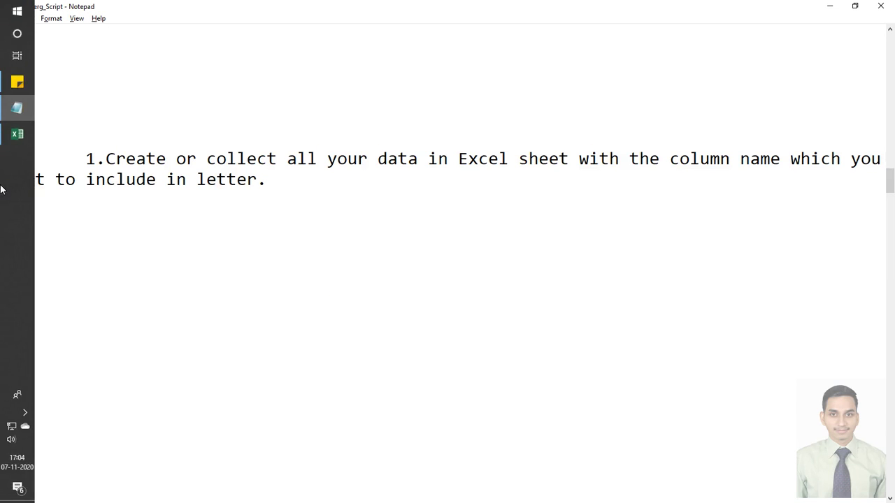
In the MM_Data sheet, highlight table A1:G6 and headers Sr. No. through Total Remaining Leave
left_click(8, 134)
left_click(323, 318)
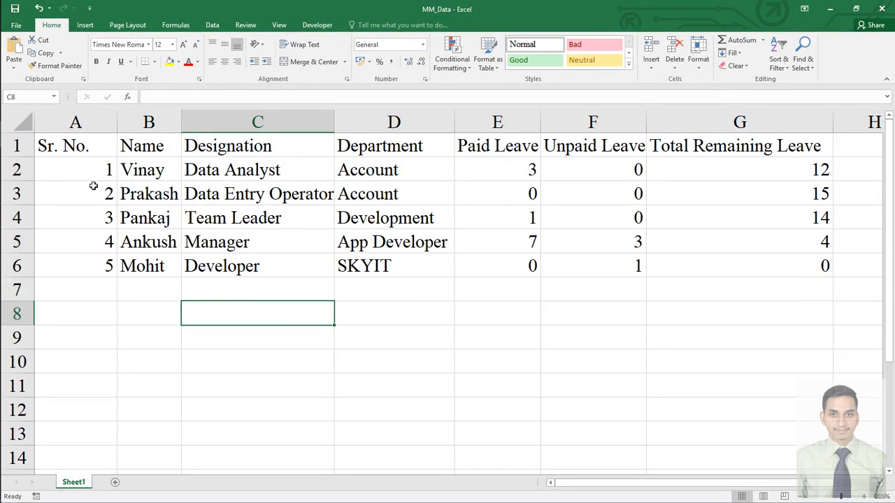
mouse_move(66, 145)
left_mouse_down()
mouse_move(811, 222)
mouse_move(825, 262)
left_mouse_up()
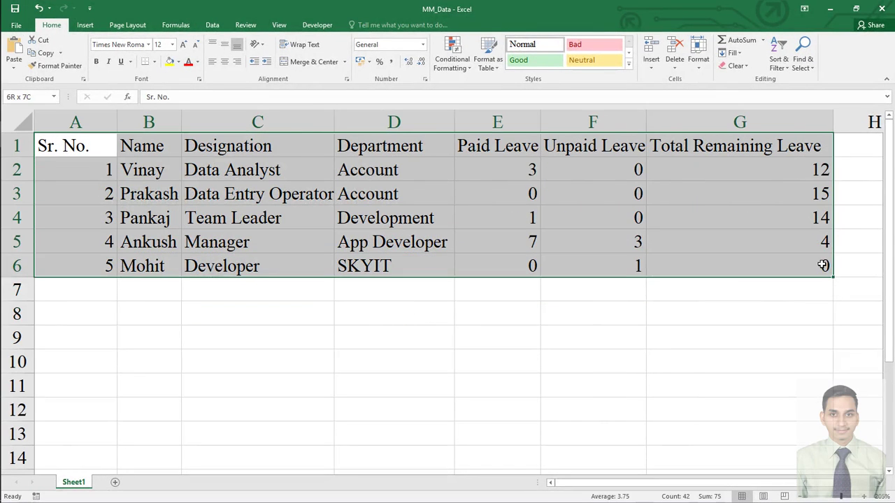
left_click(659, 319)
left_click(89, 144)
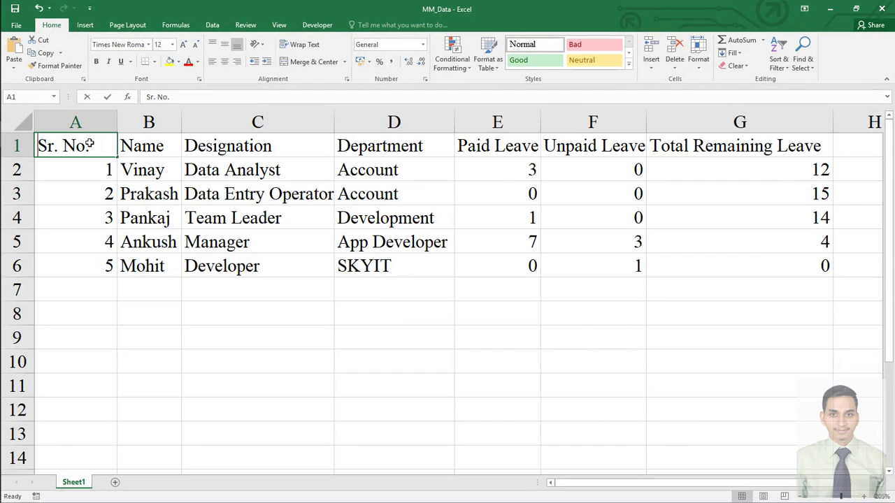
left_click(150, 147)
left_click(258, 151)
left_click(418, 146)
left_click(483, 145)
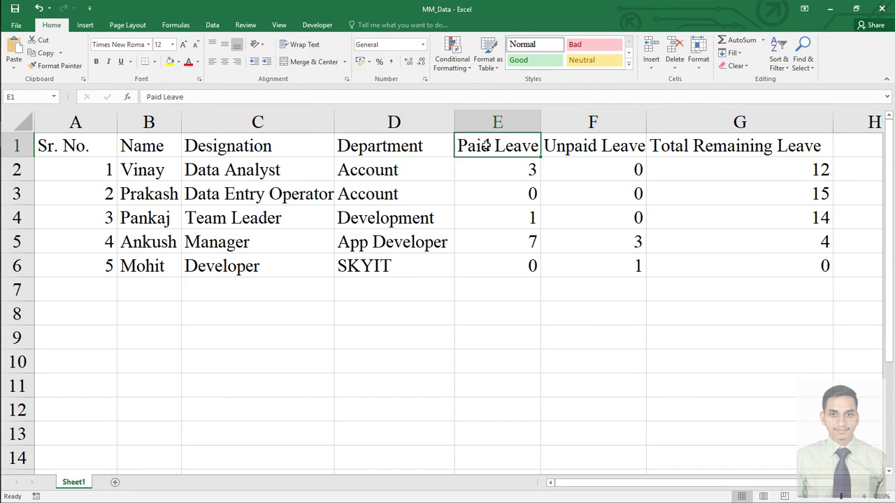
left_click(578, 142)
left_click(740, 143)
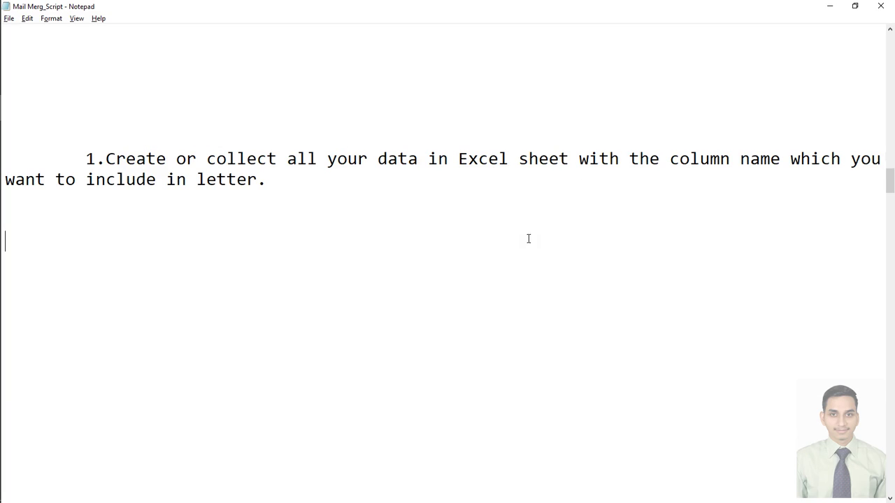
Highlight the script's lines about entering employee data, 'Save it.', and the step 2 instruction
scroll(286, 210, "down", 1)
scroll(286, 210, "down", 3)
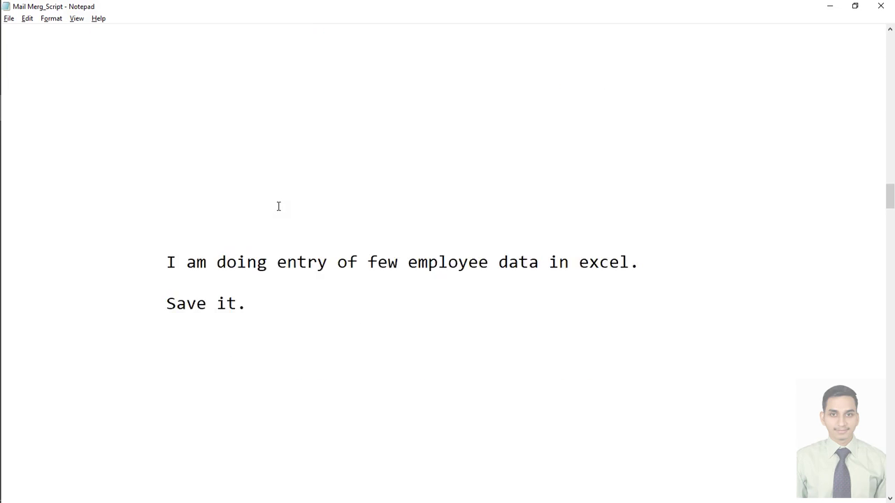
scroll(278, 206, "down", 2)
left_click_drag(163, 137, 642, 137)
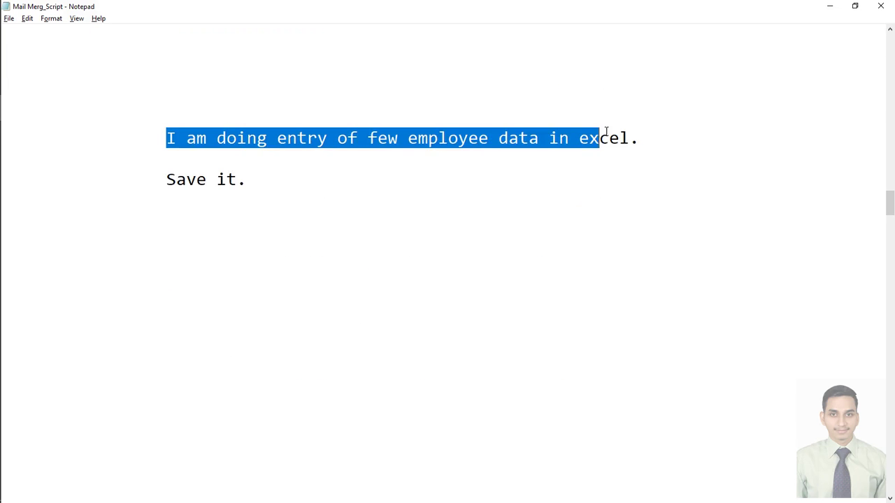
left_click(454, 184)
left_click_drag(248, 180, 132, 185)
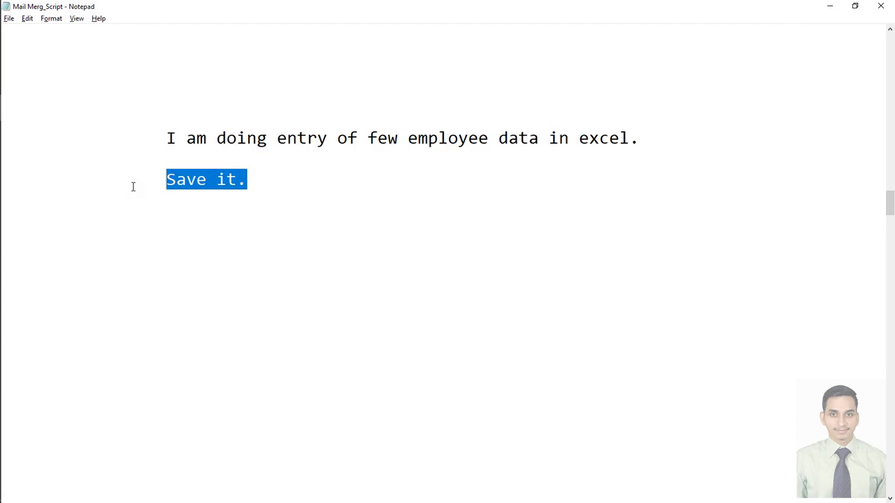
left_click(180, 234)
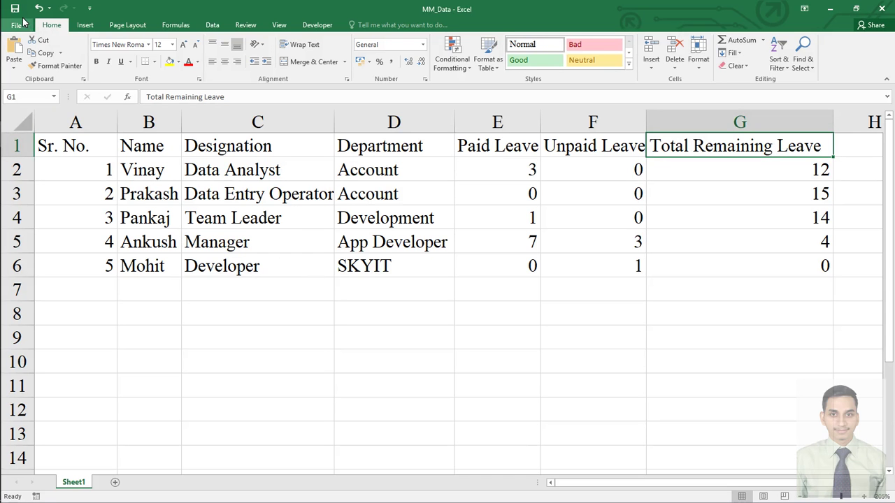
left_click(329, 280)
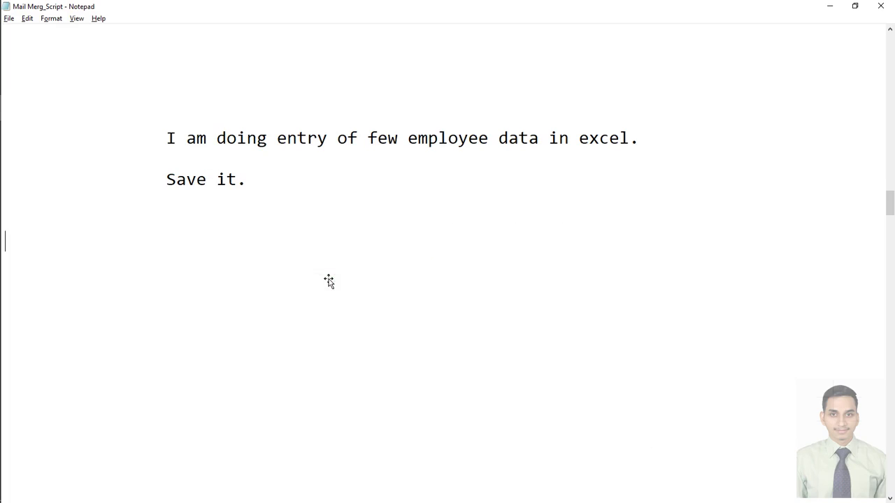
scroll(347, 286, "down", 3)
scroll(345, 284, "down", 2)
scroll(294, 245, "down", 3)
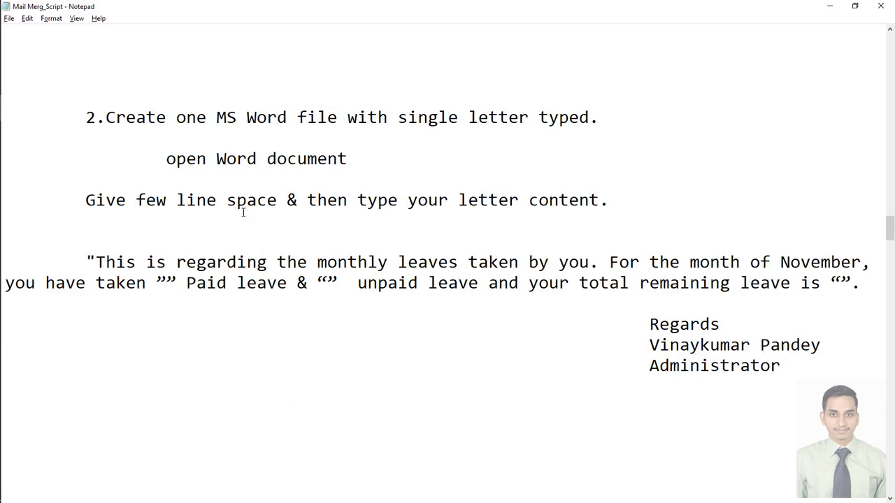
mouse_move(122, 117)
left_mouse_down()
mouse_move(415, 142)
mouse_move(498, 119)
left_mouse_up()
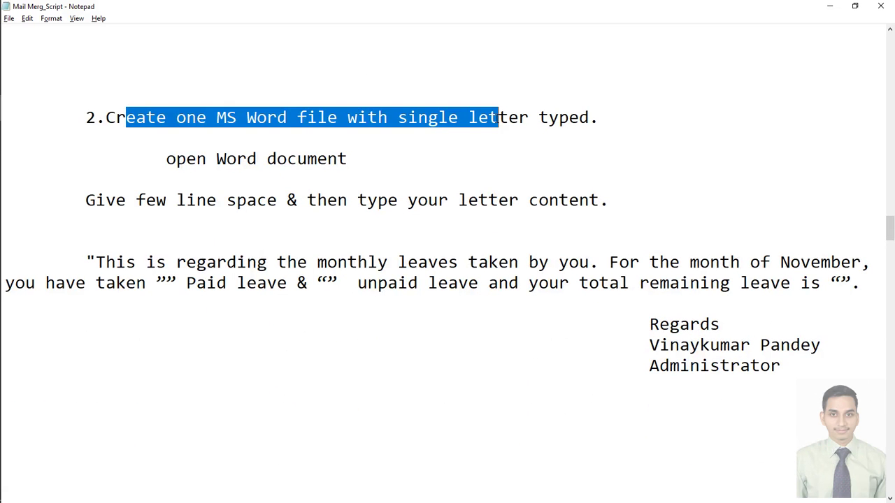
left_click(599, 134)
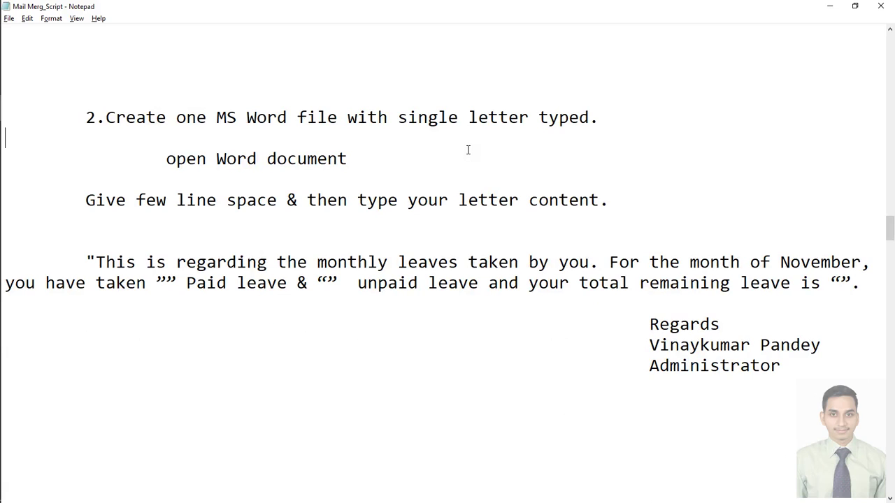
Add the line 'Press Windows Key+R on your keyboard' under the step 2 heading
left_click(643, 118)
key("Return")
key("Return")
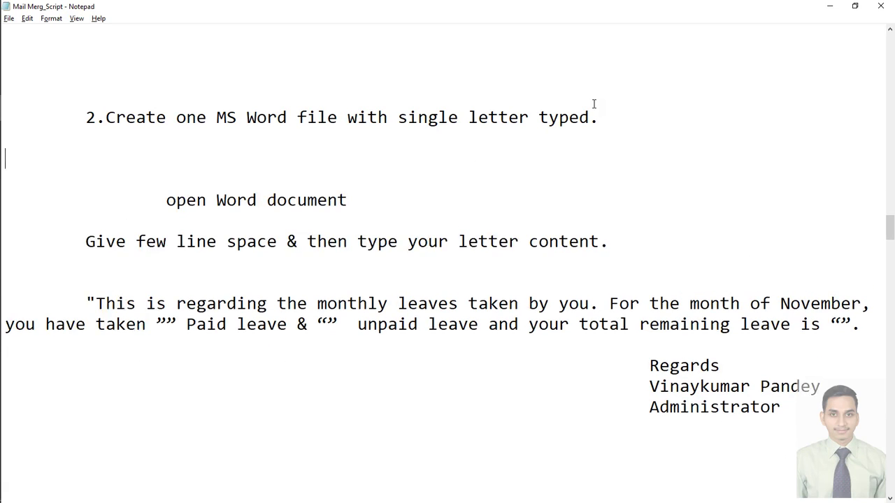
key("BackSpace")
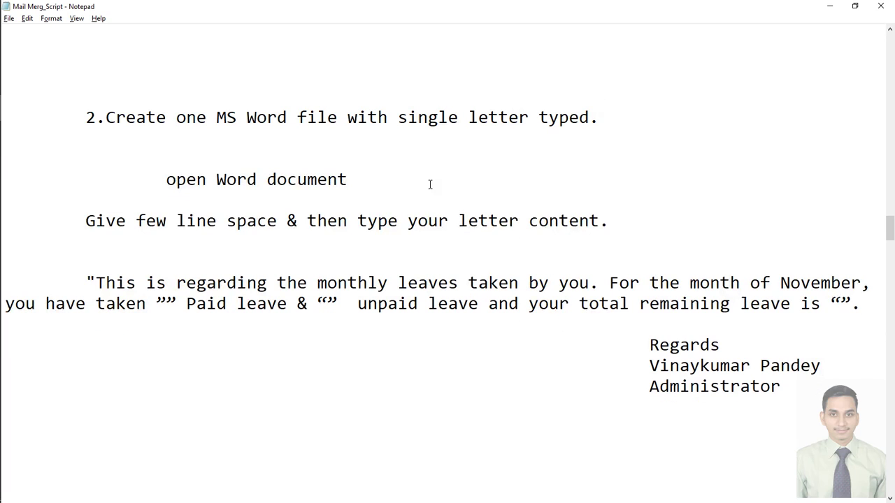
key("Return")
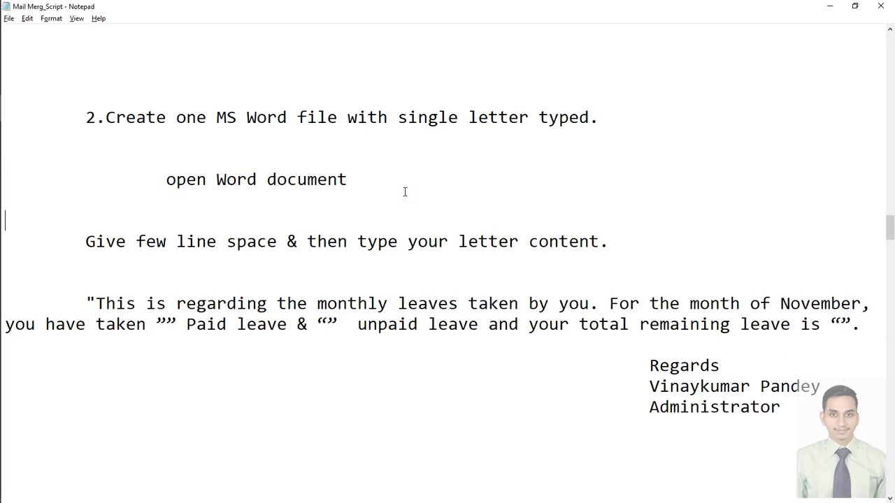
type("Press ")
type("Window")
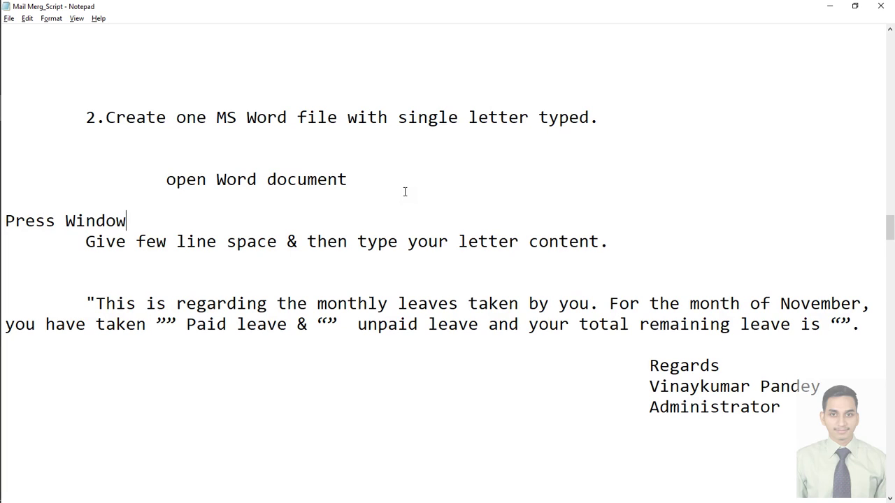
type("s")
type(" Key+")
type("R on yo")
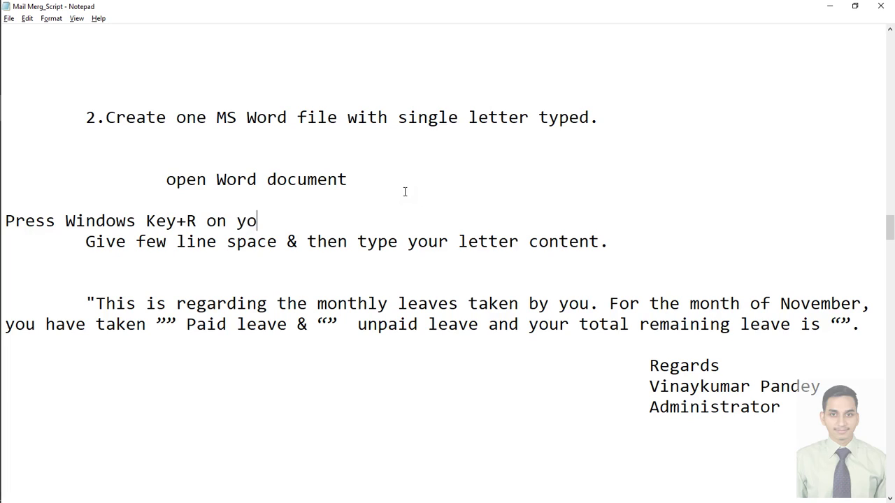
type("ur key")
type("board")
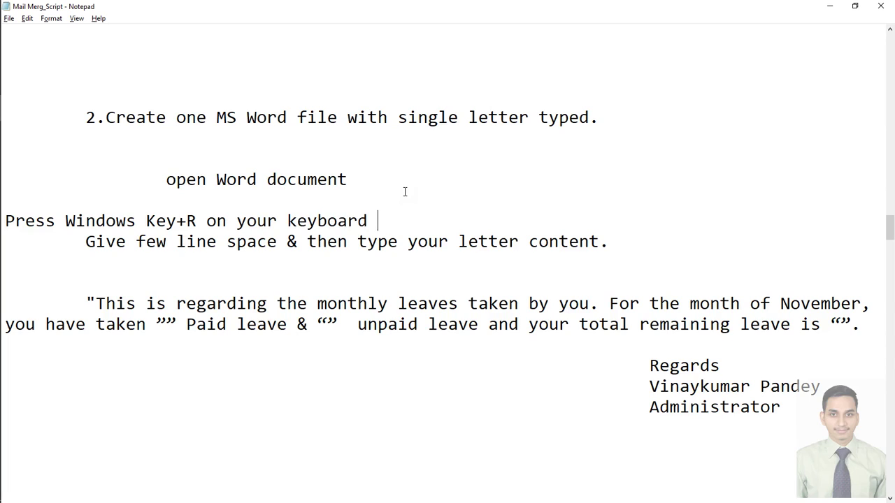
key("Return")
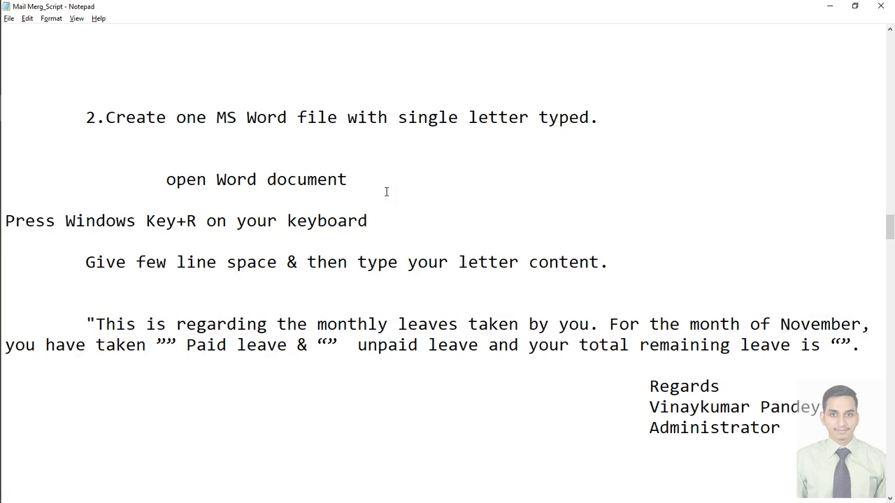
Add the line 'type winword' under the Run instruction in the Notepad script
key("super+r")
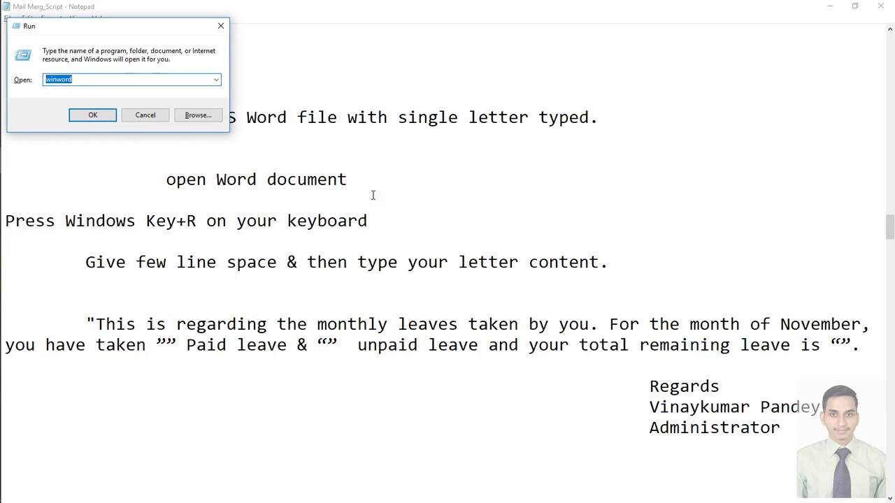
key("BackSpace")
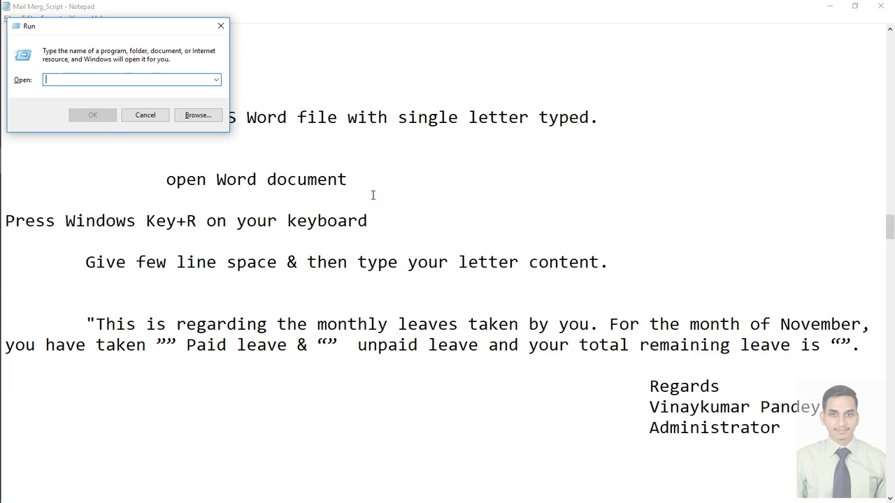
left_click(381, 221)
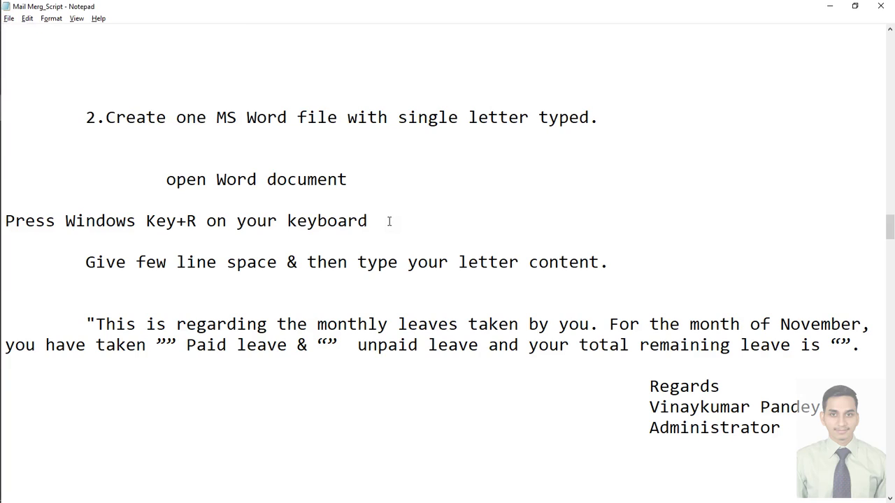
key("Return")
type("type ")
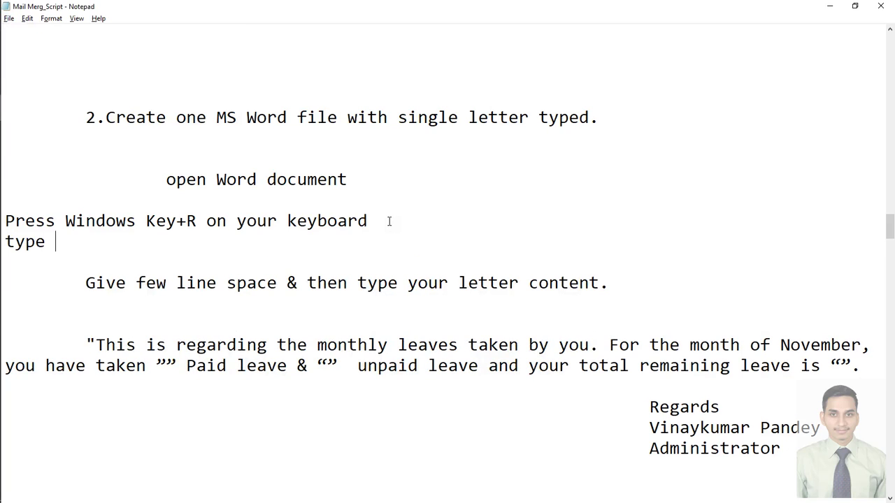
type("W")
type("I")
key("BackSpace")
key("BackSpace")
type("win")
type("word")
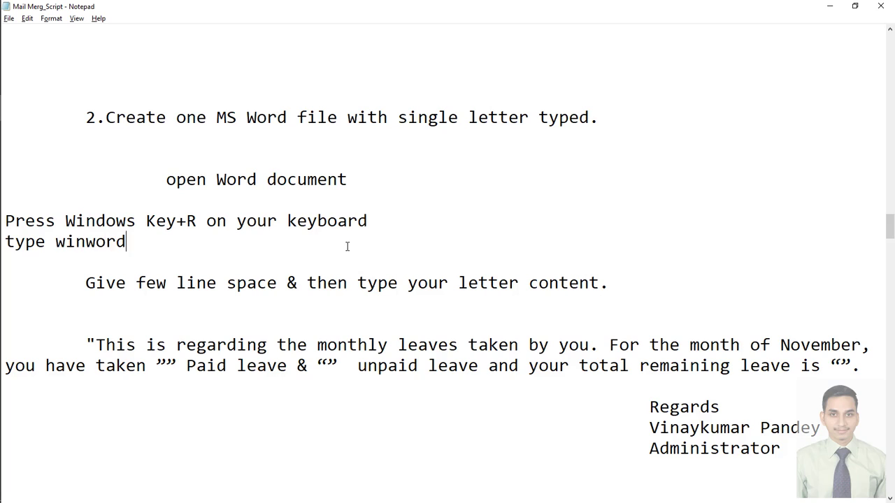
Launch Word with winword from the Run prompt and create a blank document
key("super+r")
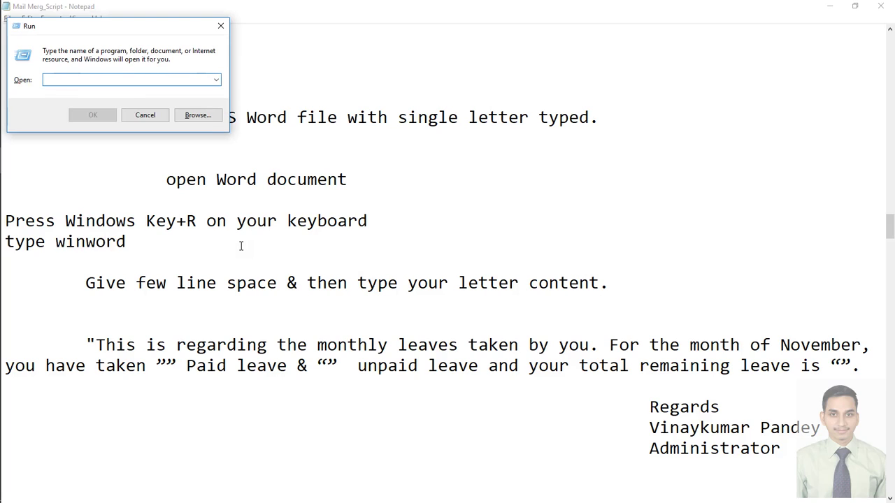
type("winword")
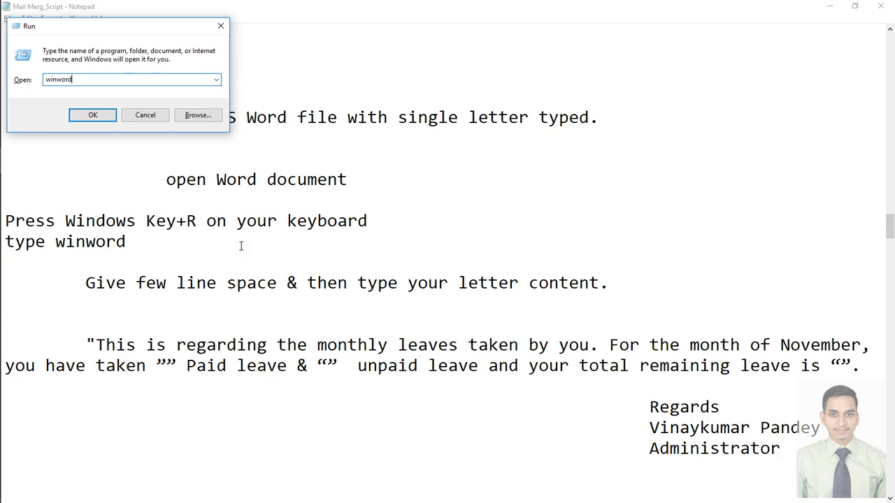
key("Return")
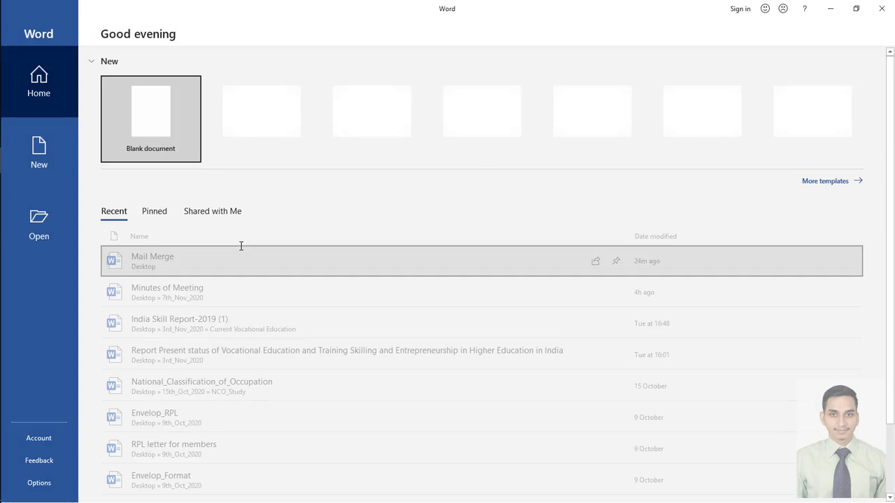
left_click(172, 114)
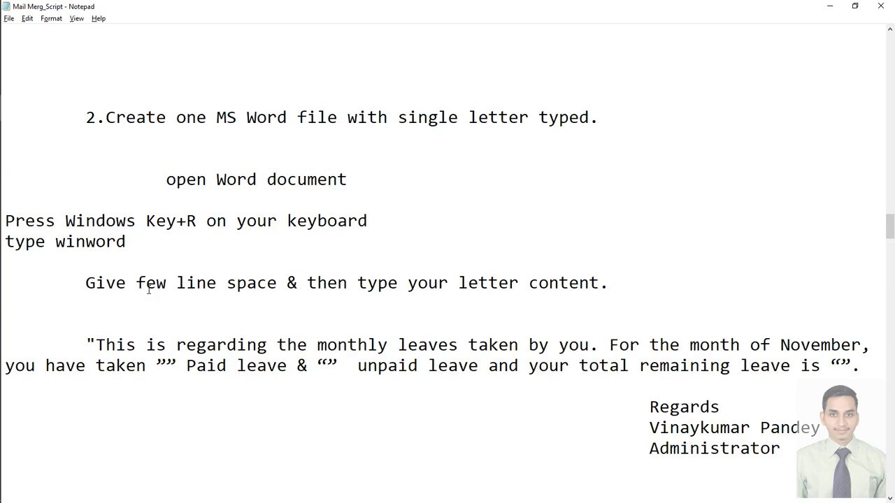
scroll(148, 290, "down", 1)
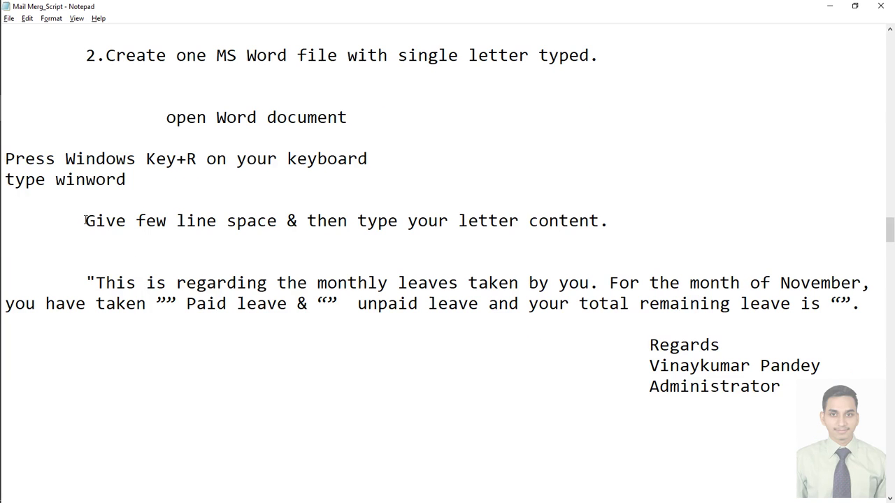
Type 'I have typed content here' above the letter, then select the letter through Administrator for Word
left_click_drag(94, 221, 620, 220)
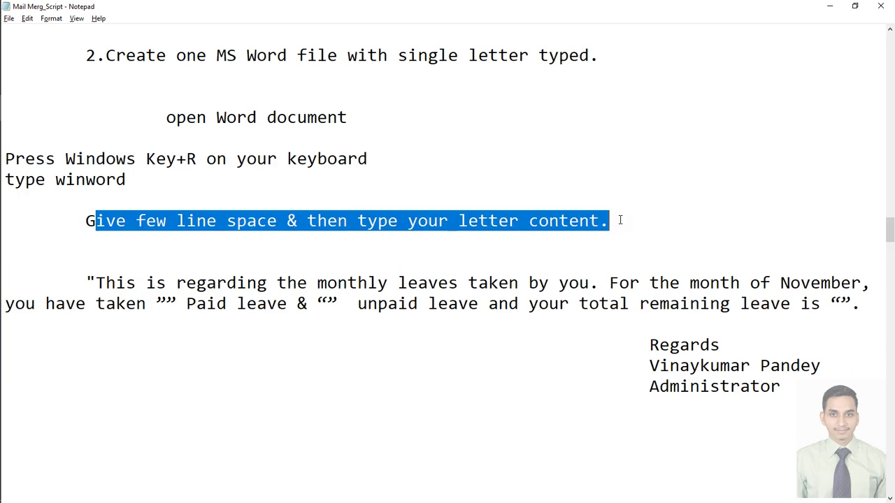
left_click(593, 245)
scroll(466, 235, "down", 1)
scroll(347, 216, "down", 1)
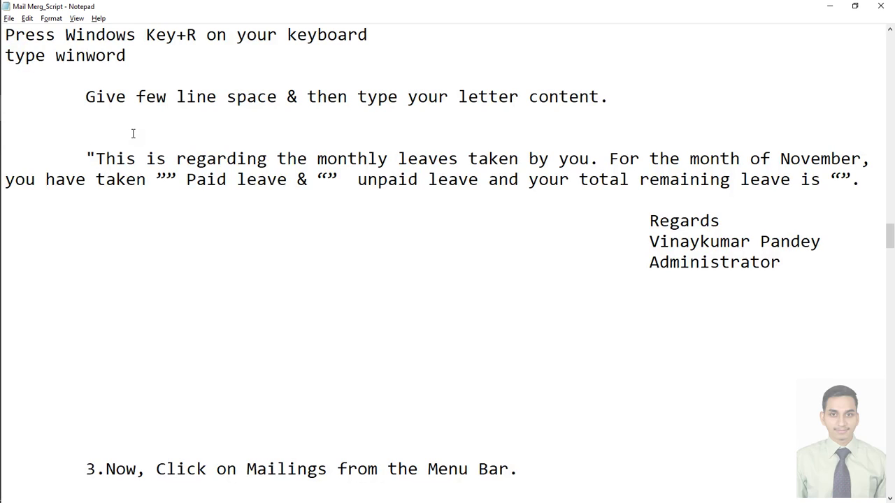
type("I have t")
type("yped conte")
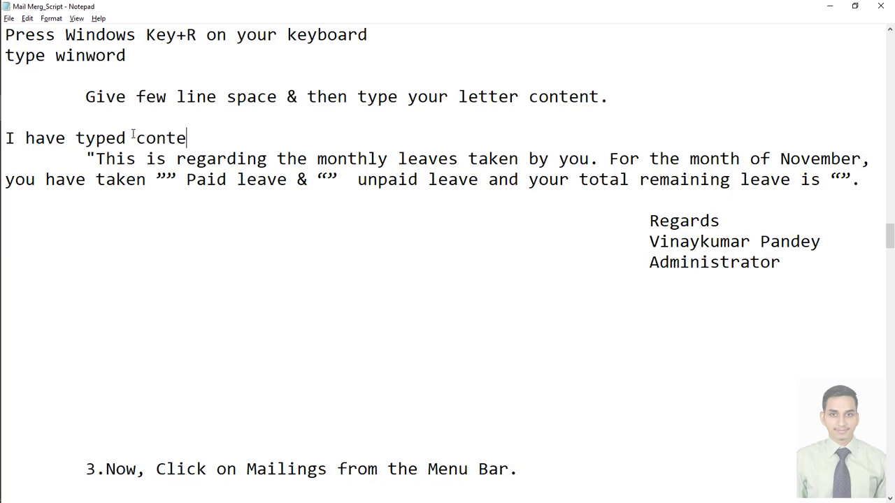
type("nt here")
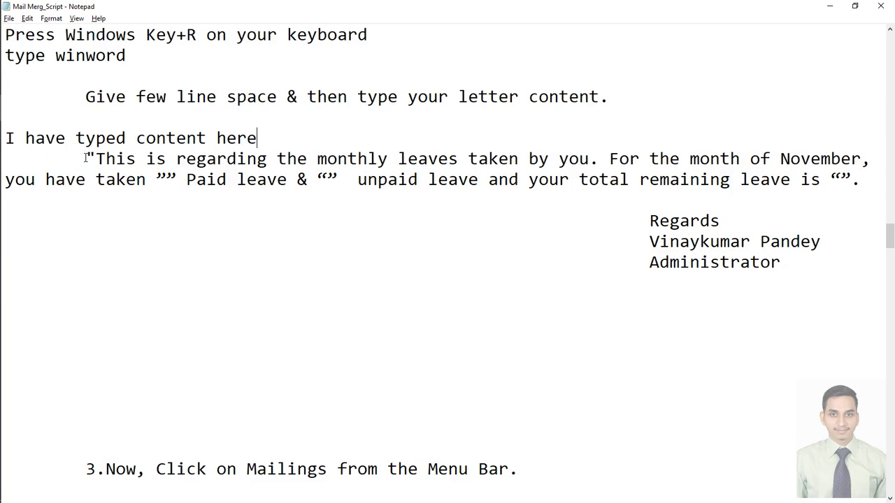
left_click_drag(86, 159, 794, 266)
key("ctrl+c")
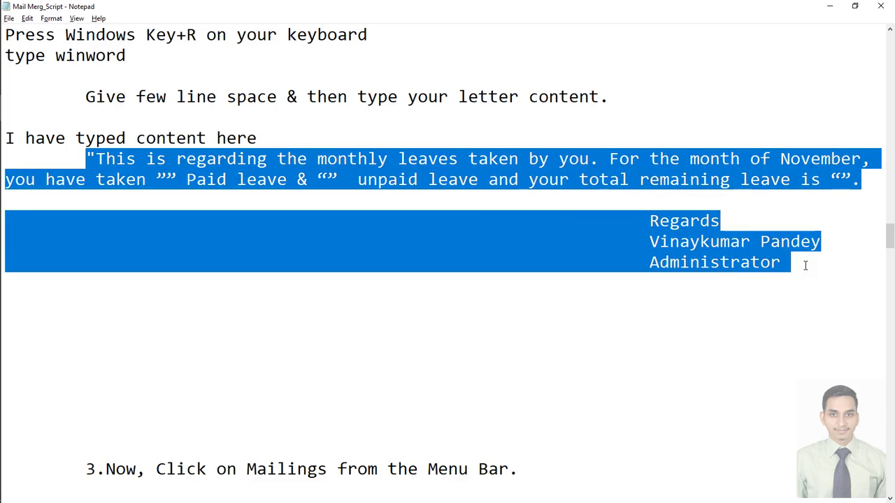
key("alt+Tab")
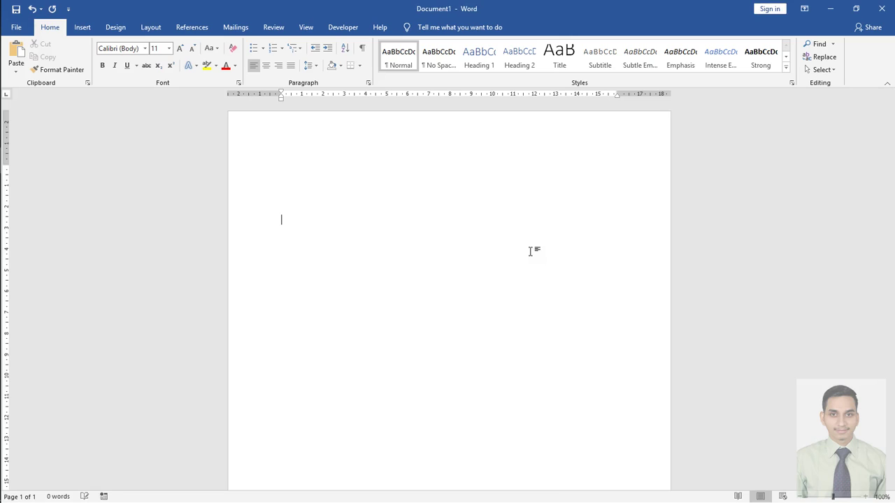
Paste the leave letter into Document1 and fix the spacing near 'taken' and 'unpaid'
key("ctrl+v")
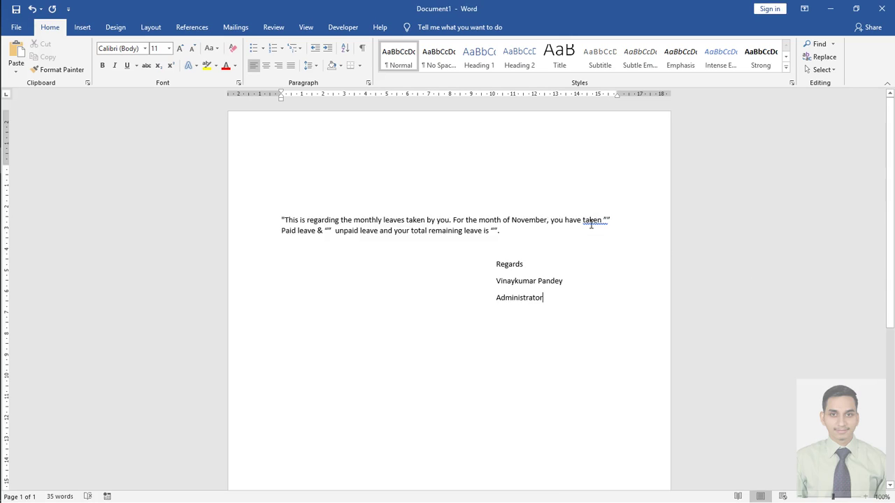
right_click(596, 223)
left_click(592, 232)
right_click(346, 230)
left_click(316, 241)
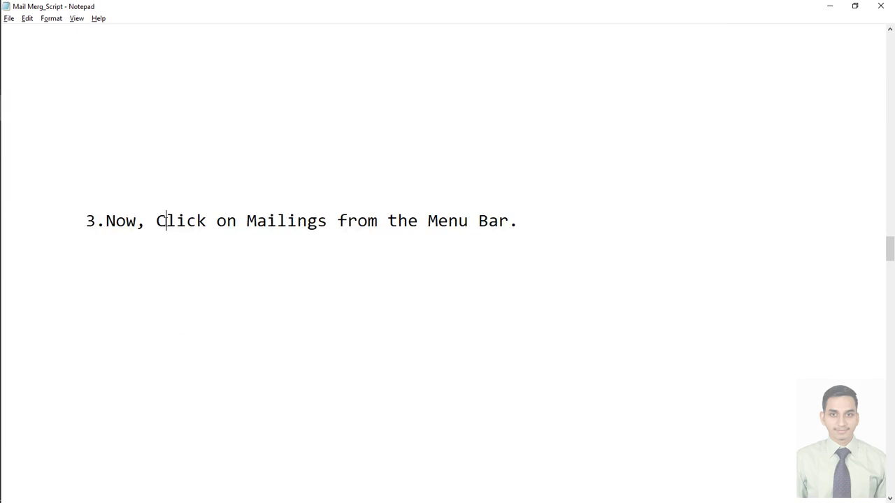
Review the step 3 instruction in the Notepad script before returning to Word
left_click_drag(166, 221, 511, 221)
left_click(495, 279)
key("alt+Tab")
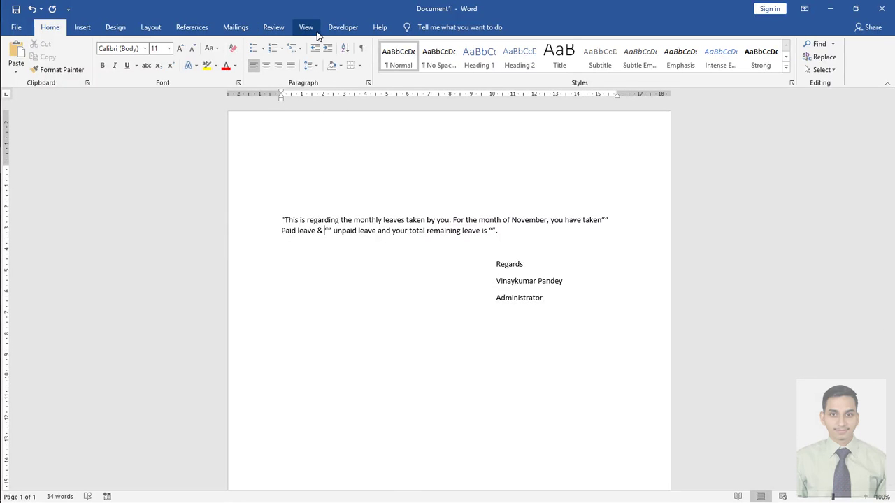
Show the Mailings tab and review the script's step 4 instruction
left_click(236, 30)
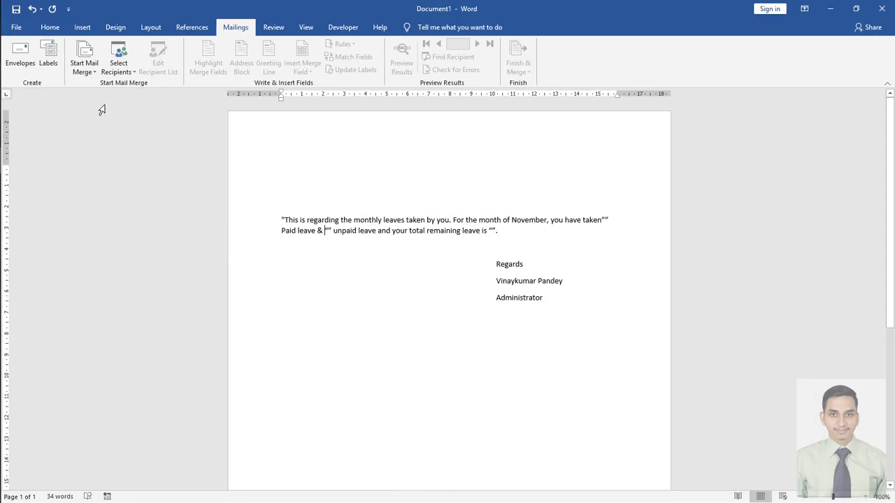
key("alt+Tab")
scroll(266, 265, "down", 1)
scroll(251, 259, "down", 2)
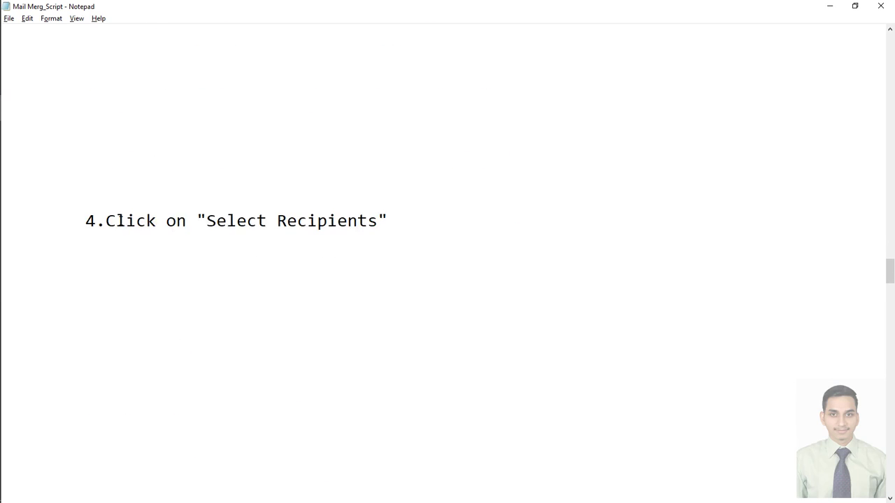
left_click_drag(114, 221, 374, 274)
left_click(370, 276)
key("alt+Tab")
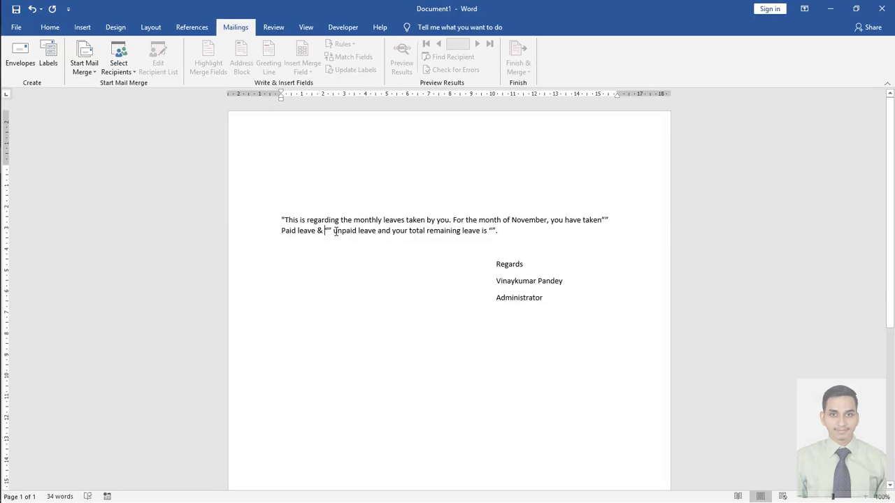
Open the Select Recipients dropdown listing new list, existing list and Outlook contacts
left_click(123, 73)
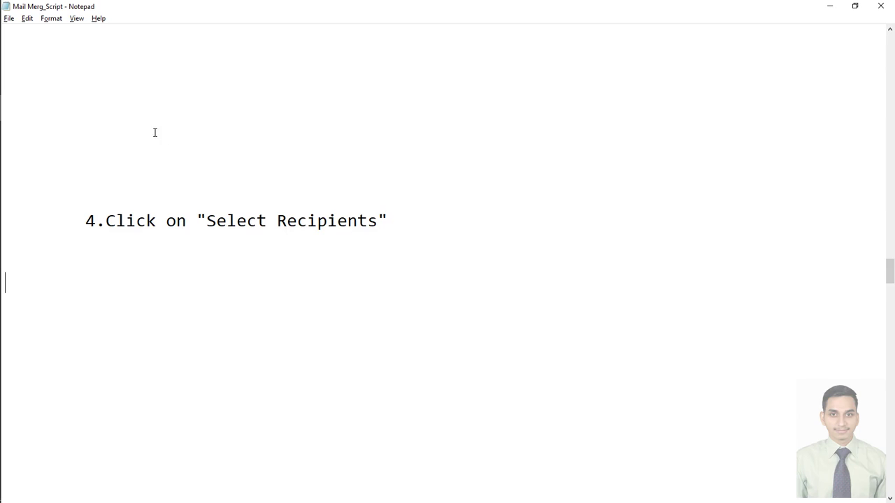
scroll(308, 286, "down", 4)
scroll(226, 271, "down", 2)
left_click_drag(147, 283, 351, 294)
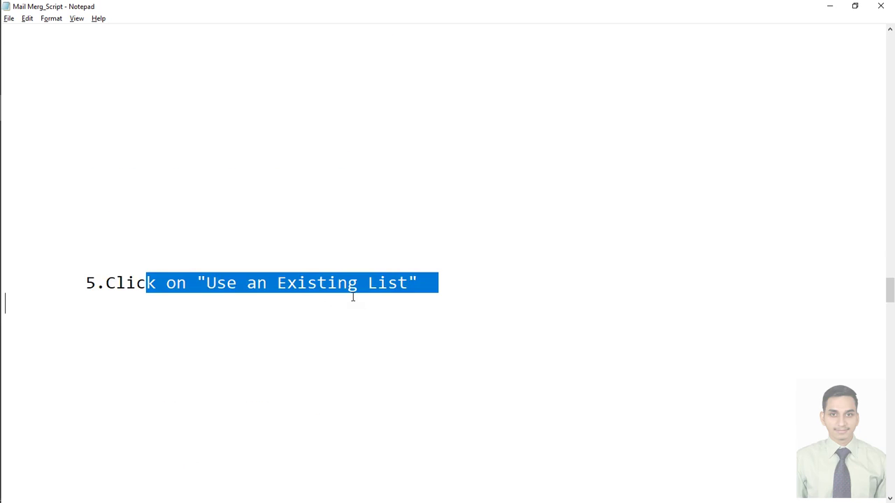
scroll(360, 299, "down", 1)
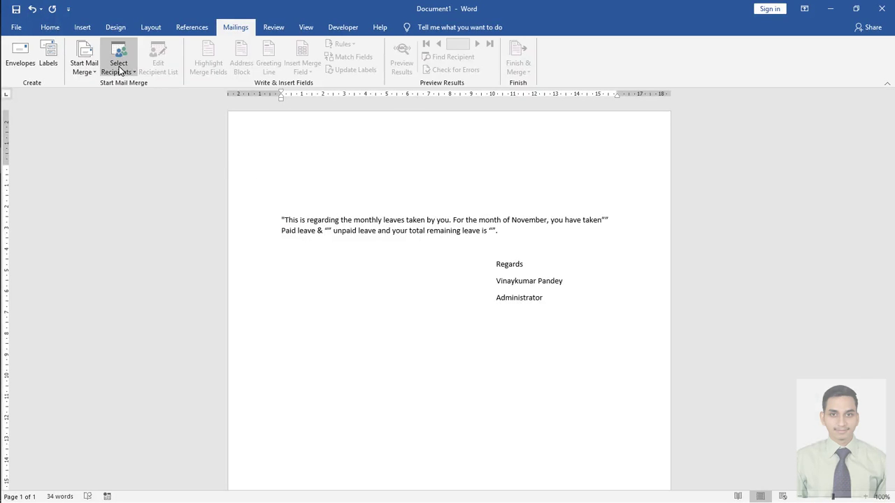
left_click(119, 66)
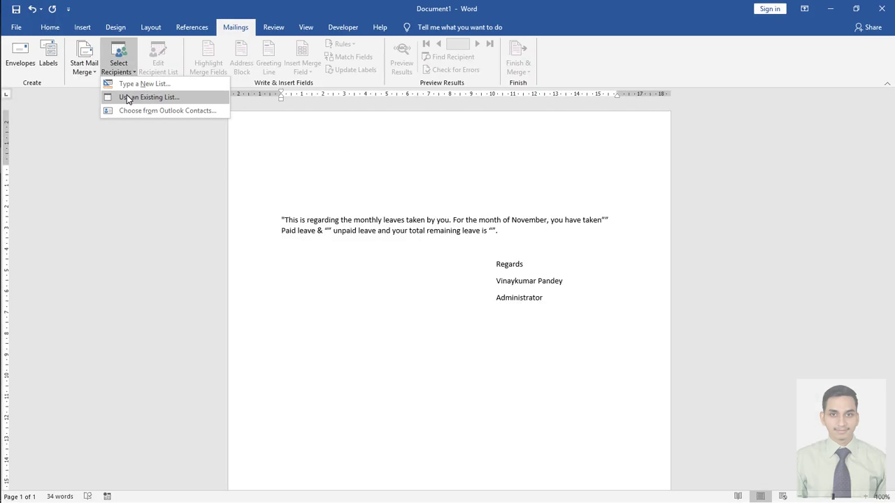
Choose Use an Existing List and review the script's step 6 about the Employees Leave details file
left_click(127, 98)
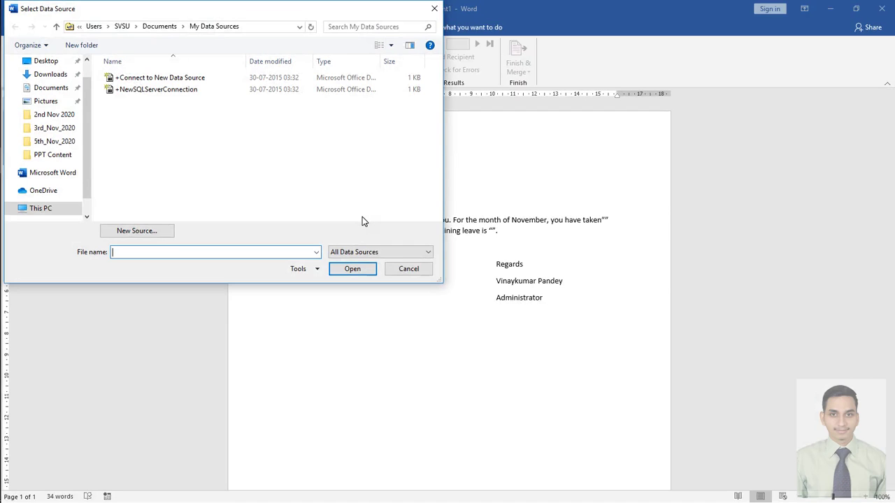
key("alt+Tab")
scroll(266, 268, "down", 2)
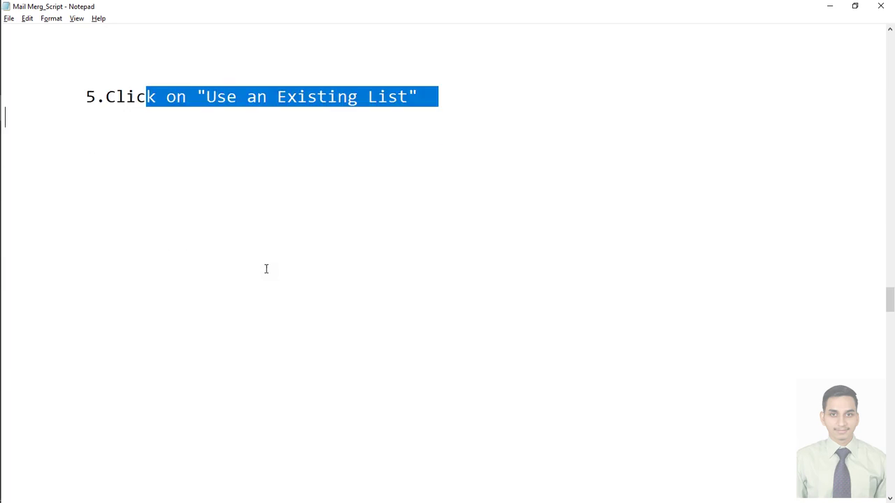
scroll(265, 264, "down", 3)
scroll(265, 265, "down", 1)
left_click_drag(107, 98, 620, 99)
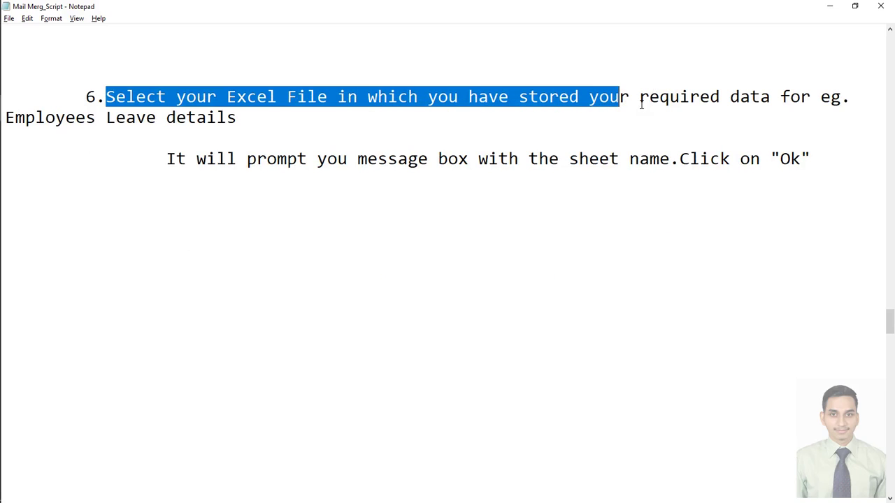
left_click_drag(648, 97, 844, 98)
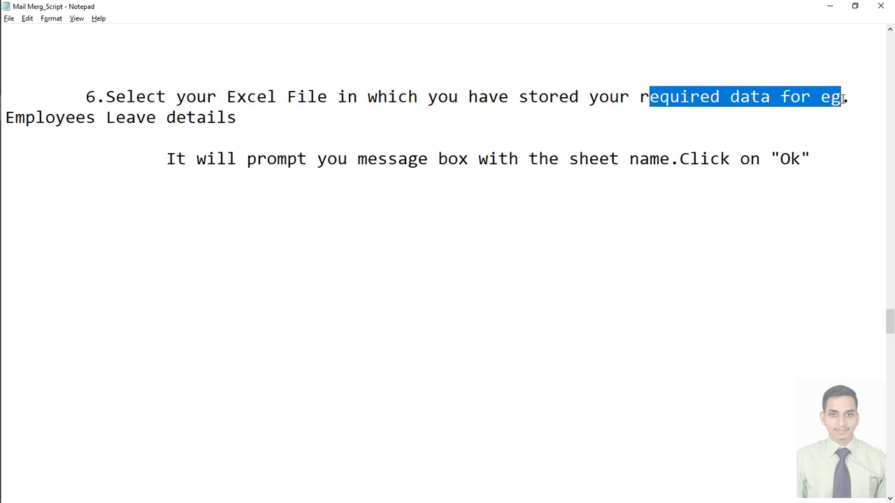
left_click_drag(11, 112, 284, 122)
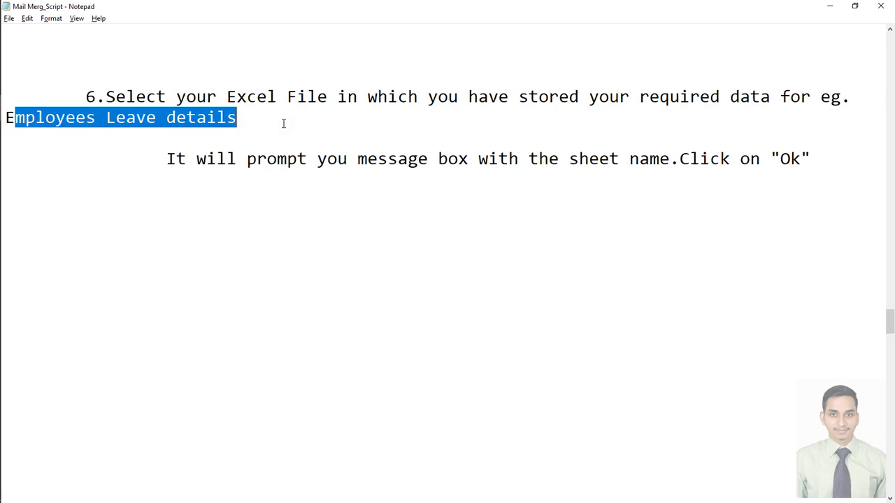
left_click(284, 122)
mouse_move(48, 125)
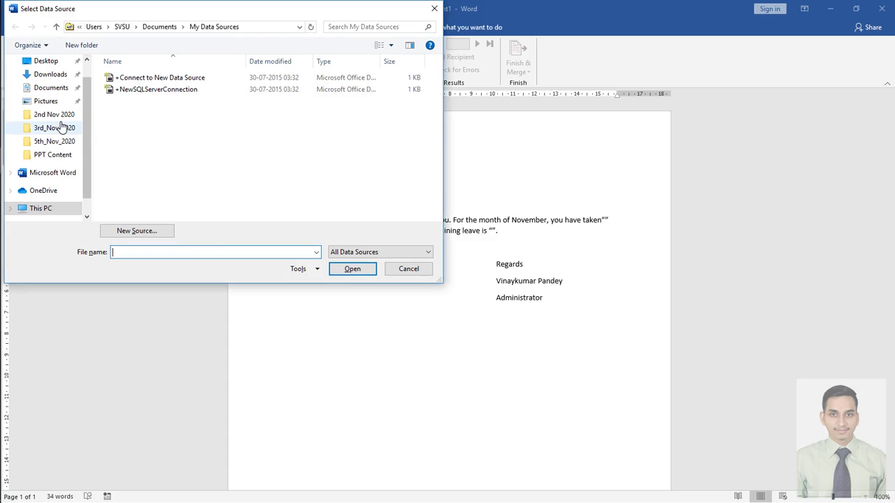
scroll(77, 140, "down", 1)
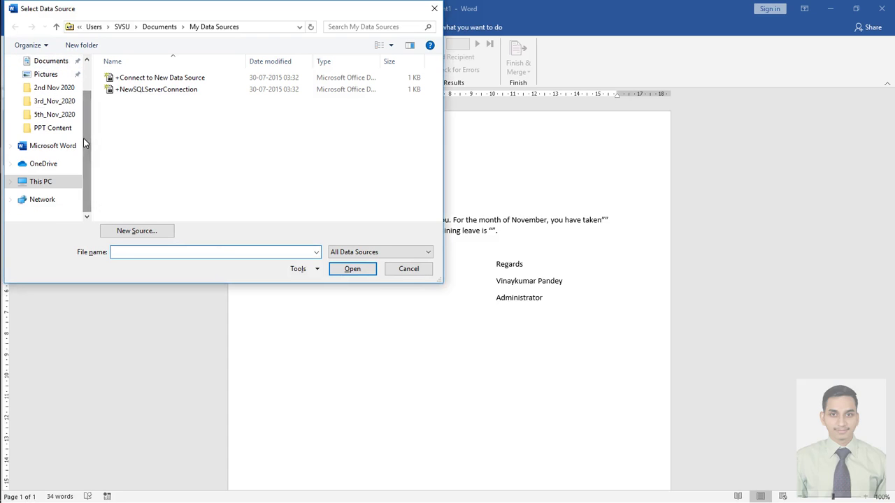
Open MM_Data from New Volume (F:) as the data source and dismiss the RECOVR32 errors
left_click(42, 181)
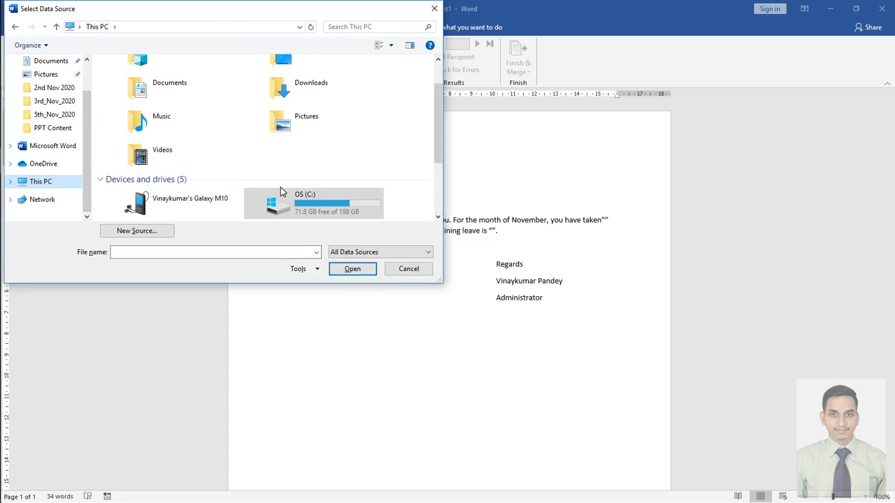
left_click(280, 186)
scroll(276, 178, "down", 2)
double_click(207, 156)
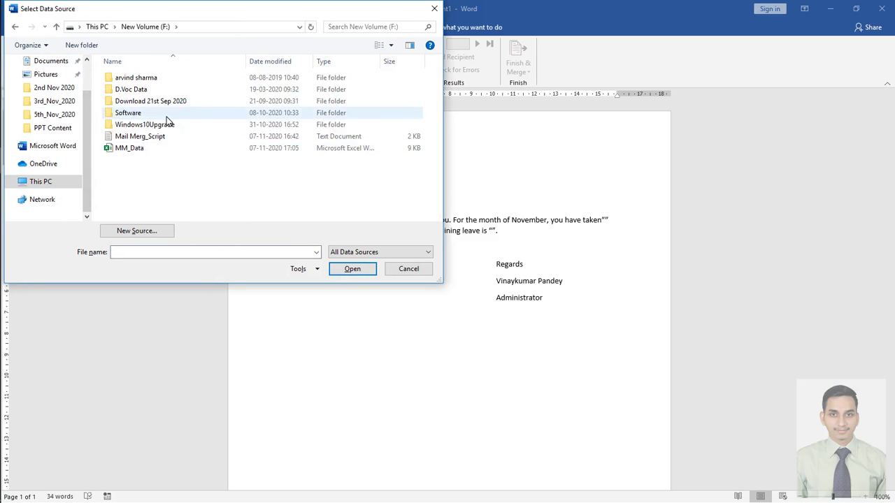
left_click(128, 149)
left_click(352, 269)
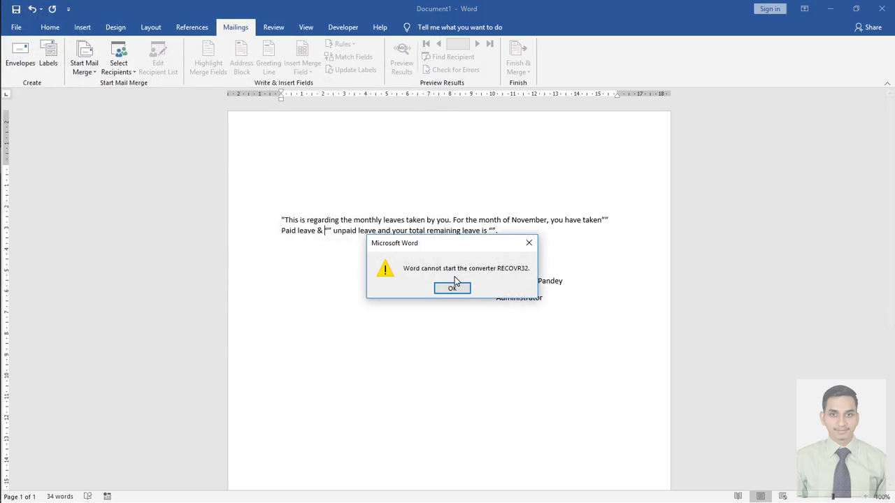
left_click(527, 243)
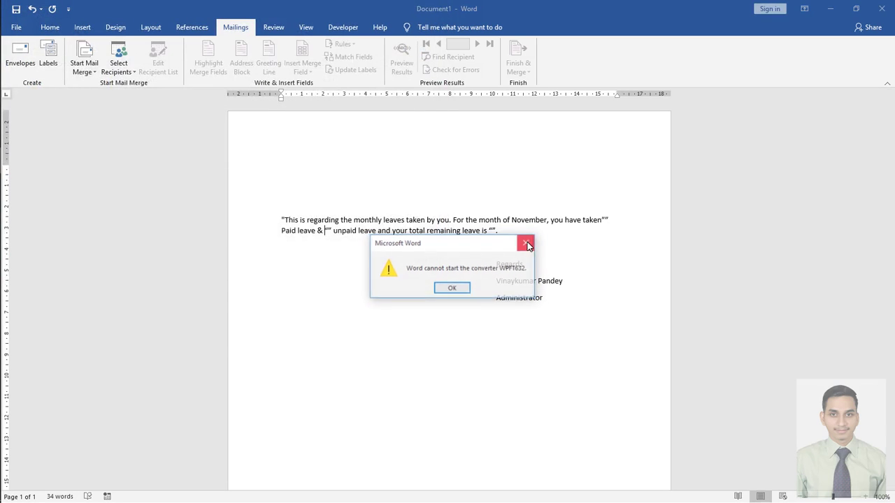
left_click(527, 243)
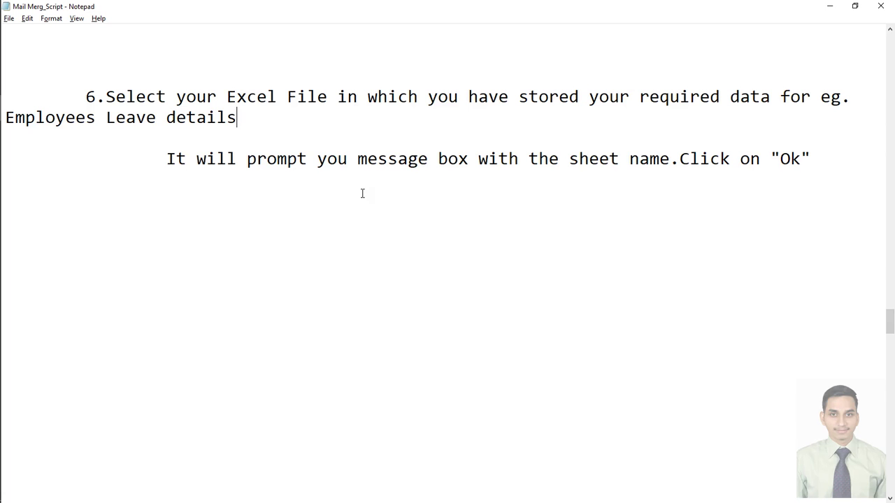
Review the step 6 note, then accept Sheet1$ as the data table
mouse_move(160, 158)
left_mouse_down()
mouse_move(801, 160)
mouse_move(783, 178)
left_mouse_up()
left_click(770, 189)
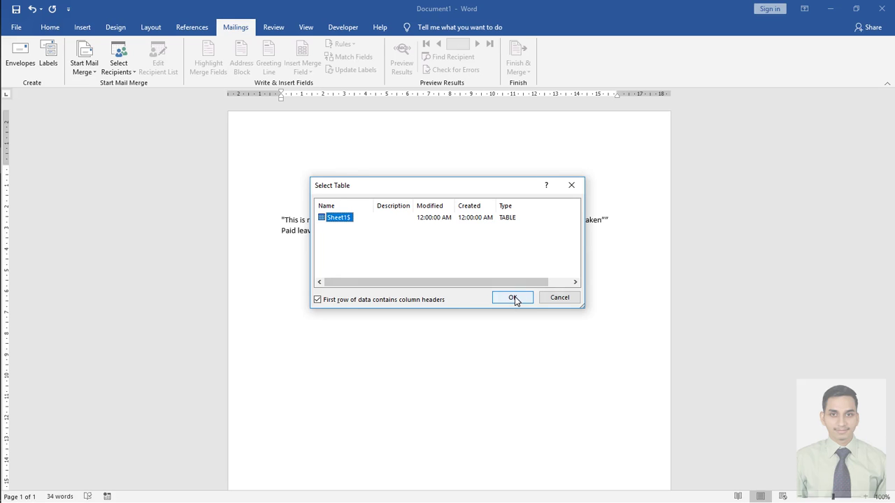
left_click(516, 300)
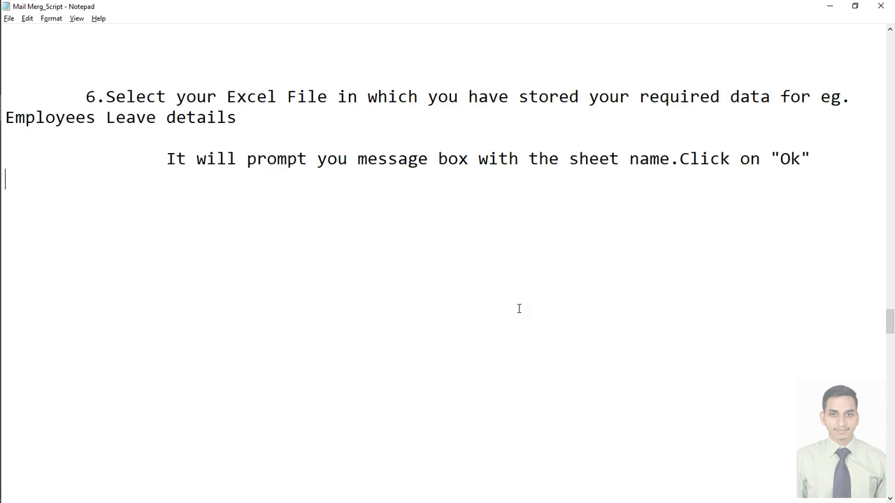
Read step 7 and list the merge fields available from the leave sheet
scroll(385, 228, "down", 5)
scroll(314, 216, "down", 3)
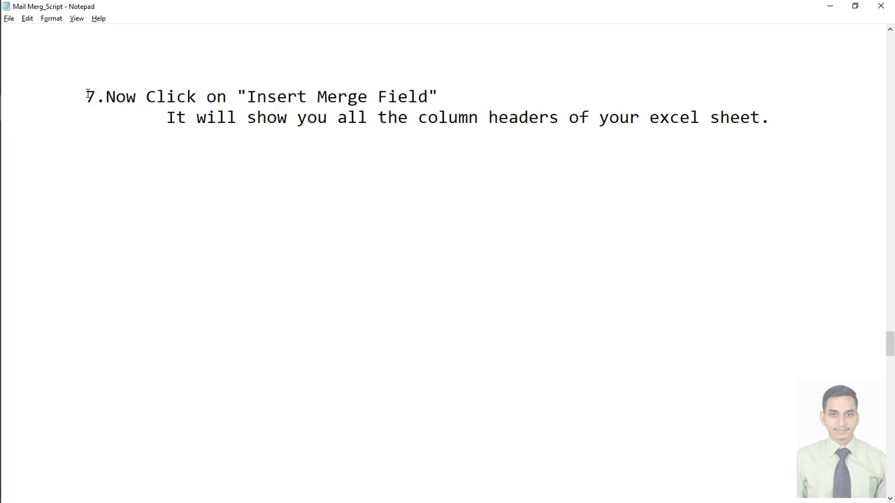
left_click_drag(87, 94, 438, 102)
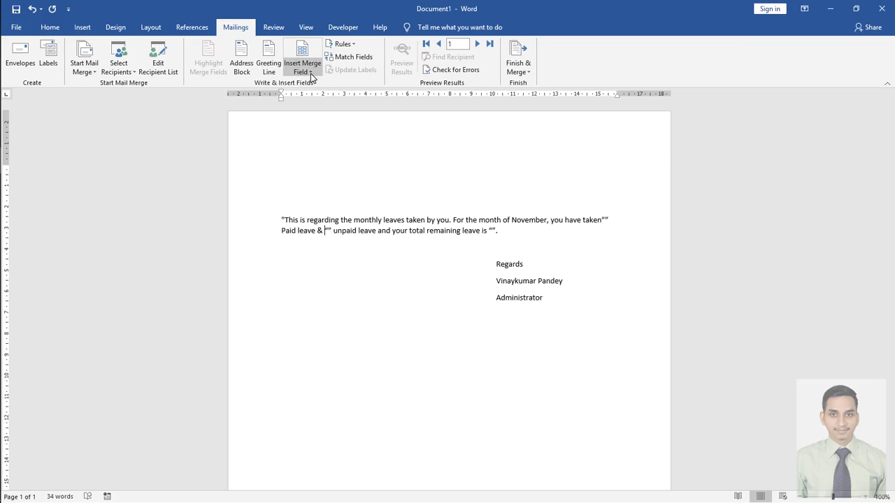
left_click(309, 73)
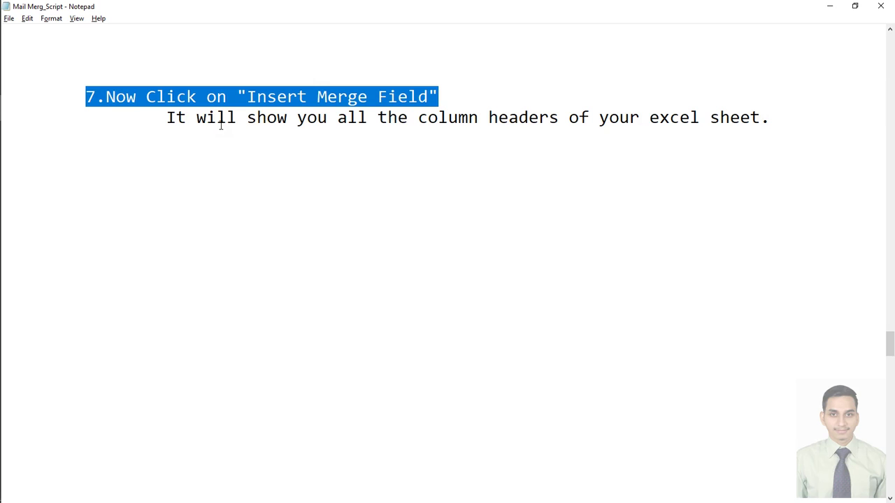
left_click_drag(168, 118, 762, 117)
left_click(723, 161)
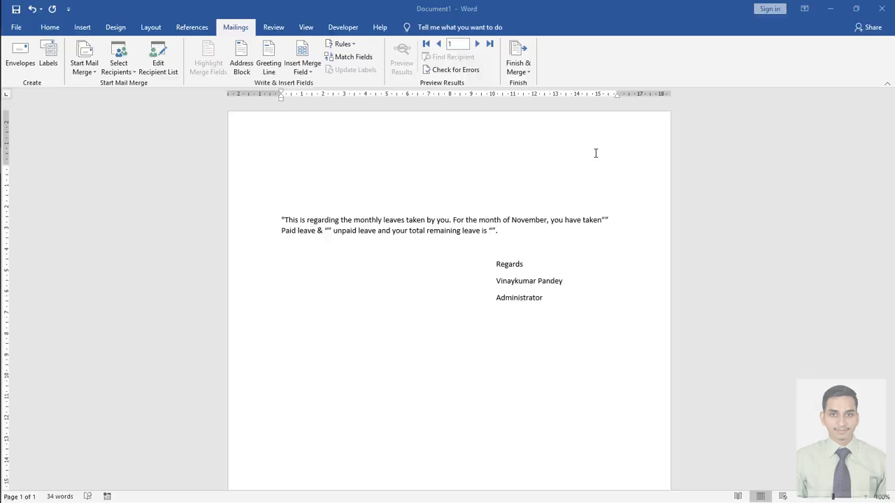
left_click(302, 70)
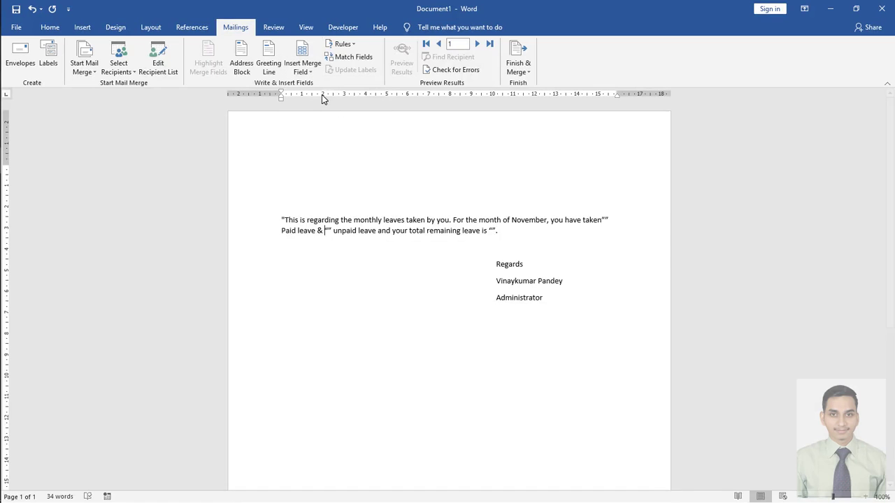
Compare against the Excel headers: Sr. No., Name, Designation, Department, Paid, Unpaid, Total Remaining Leave
key("alt+Tab")
key("alt+Tab")
left_click(128, 136)
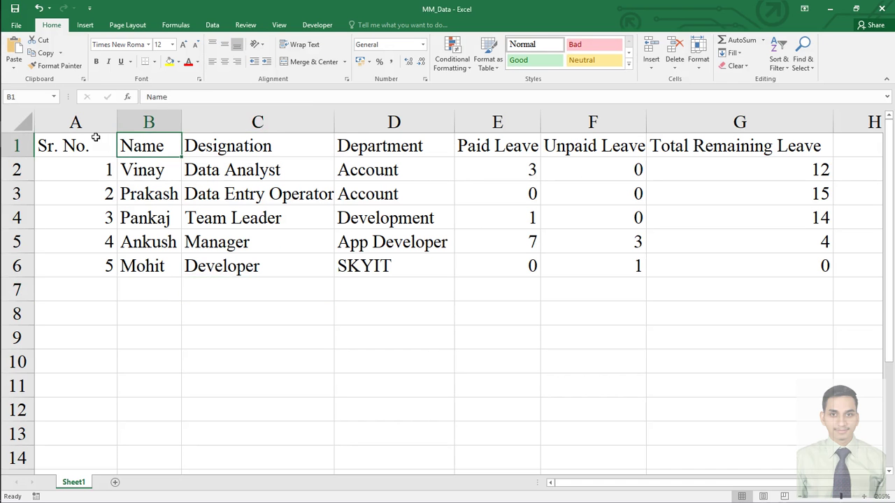
left_click(94, 136)
left_click(255, 143)
left_click(375, 141)
left_click(493, 139)
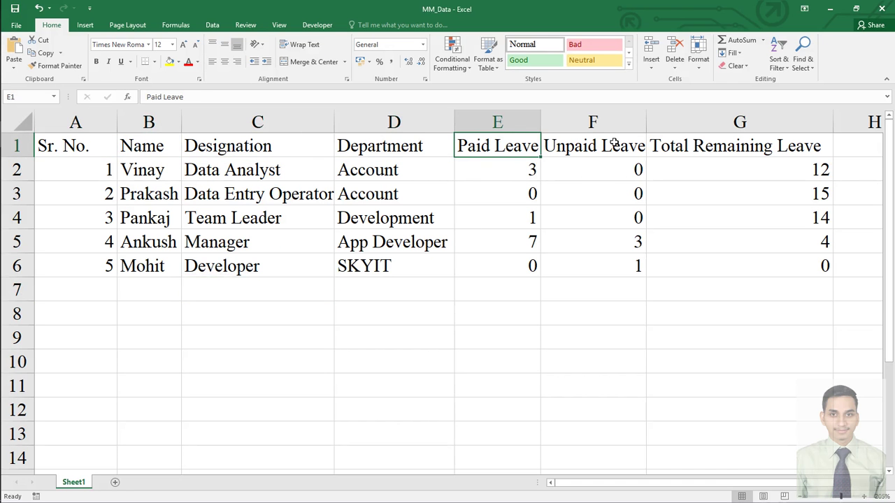
left_click(568, 145)
left_click(647, 142)
Recheck the merge fields list in Word, then return to the Notepad script's step 8
key("alt+Tab")
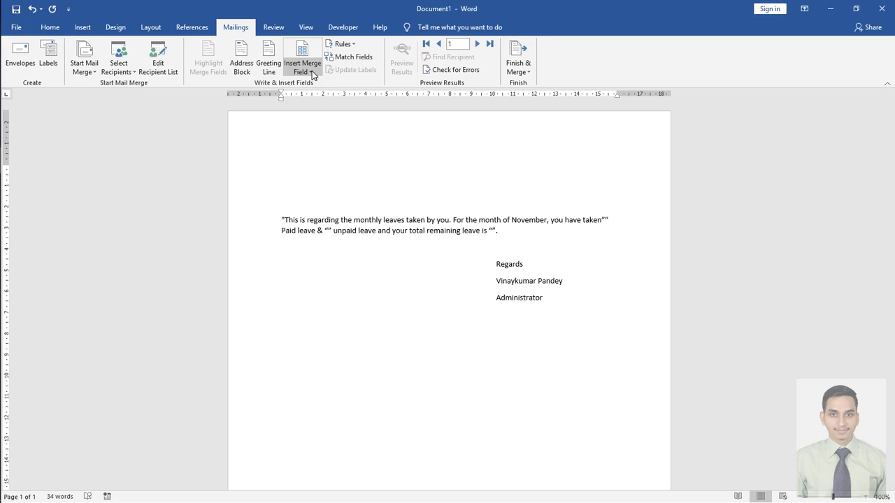
left_click(311, 70)
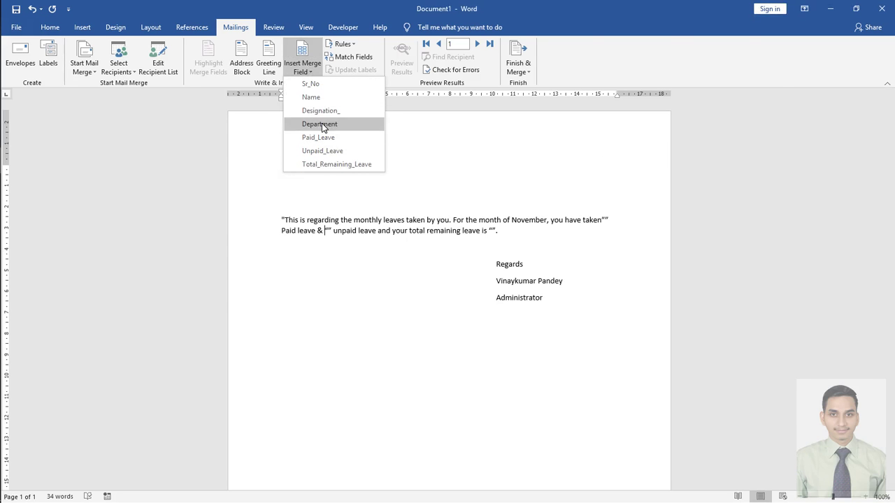
key("alt+Tab")
key("alt+Tab")
key("Tab")
scroll(344, 161, "down", 5)
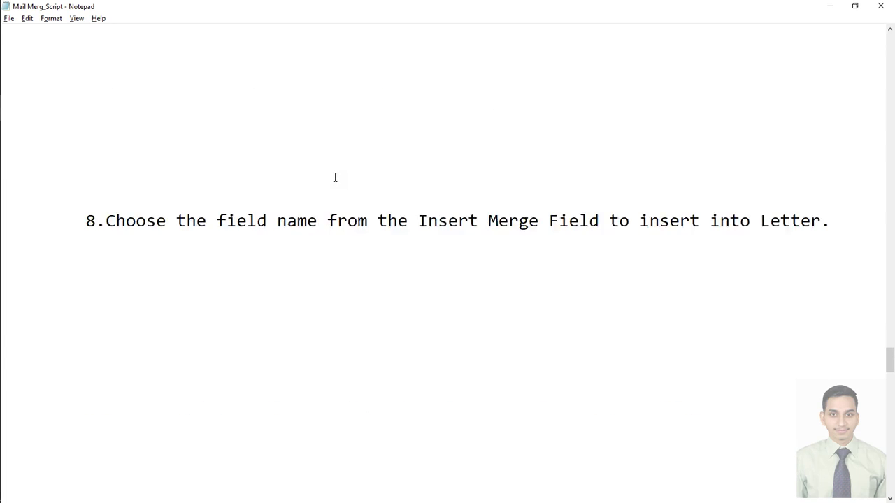
scroll(334, 175, "down", 2)
left_click_drag(86, 96, 544, 98)
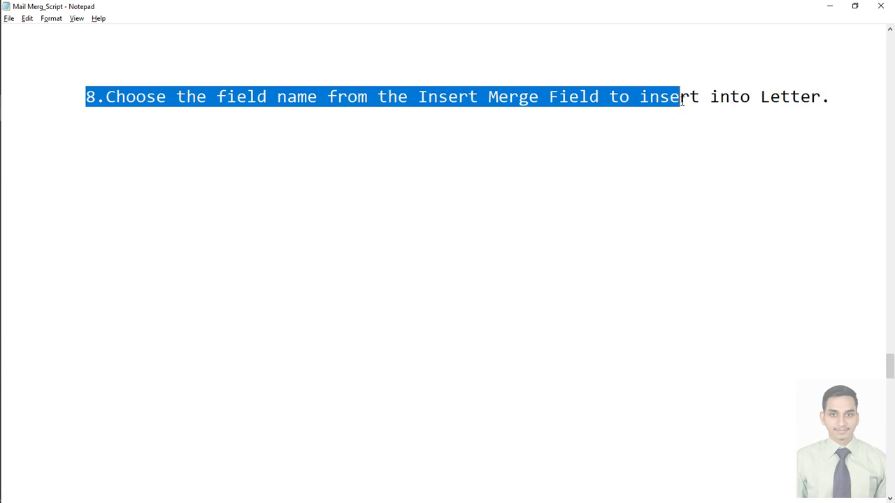
left_click_drag(544, 97, 715, 119)
left_click(587, 131)
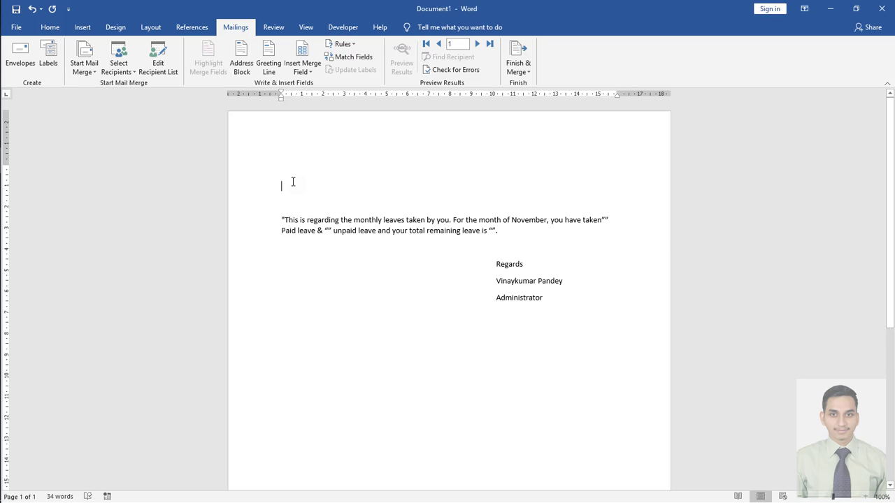
Insert «Name», «Designation_» and «Department» on separate lines at the letter's top
left_click(304, 70)
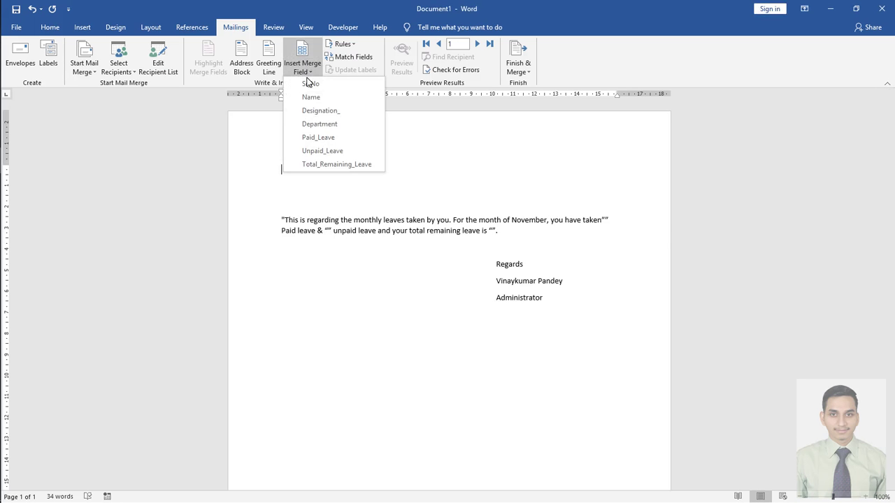
left_click(314, 96)
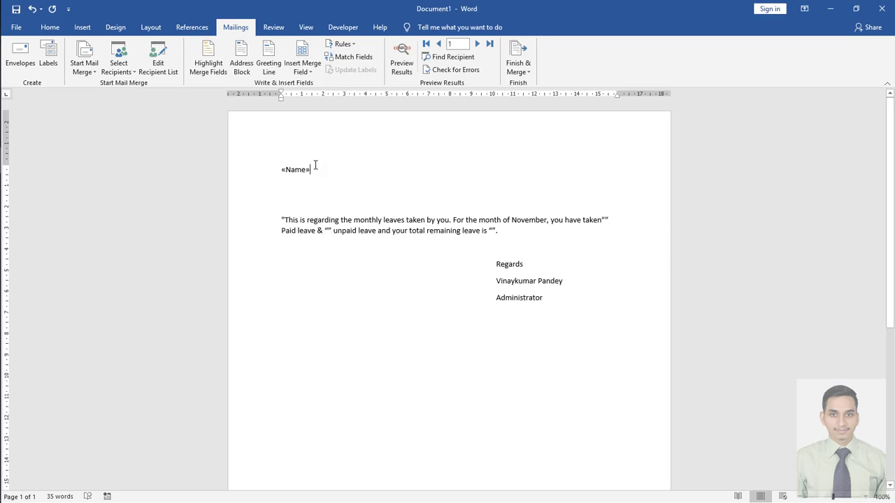
key("Return")
left_click(305, 70)
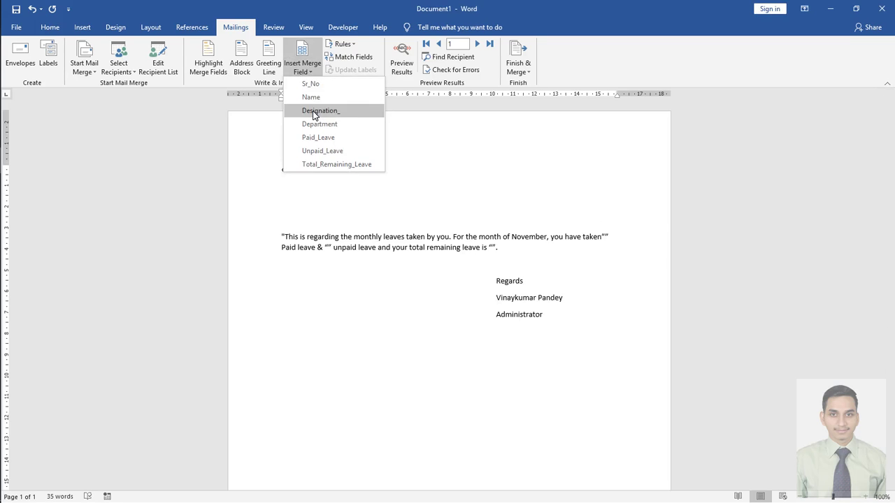
left_click(314, 112)
key("Return")
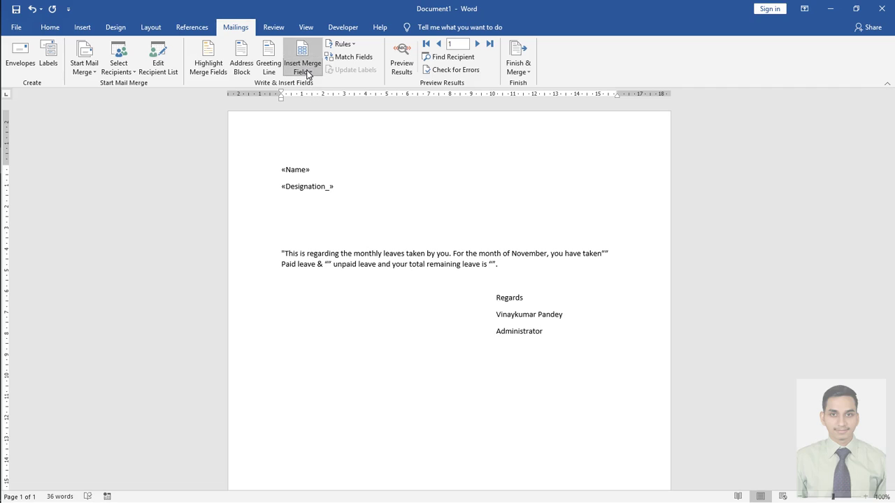
left_click(303, 70)
left_click(314, 126)
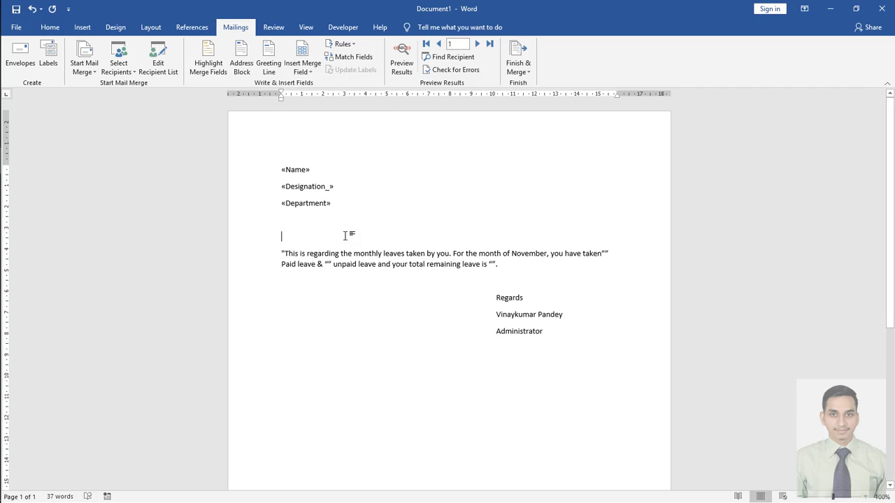
key("Delete")
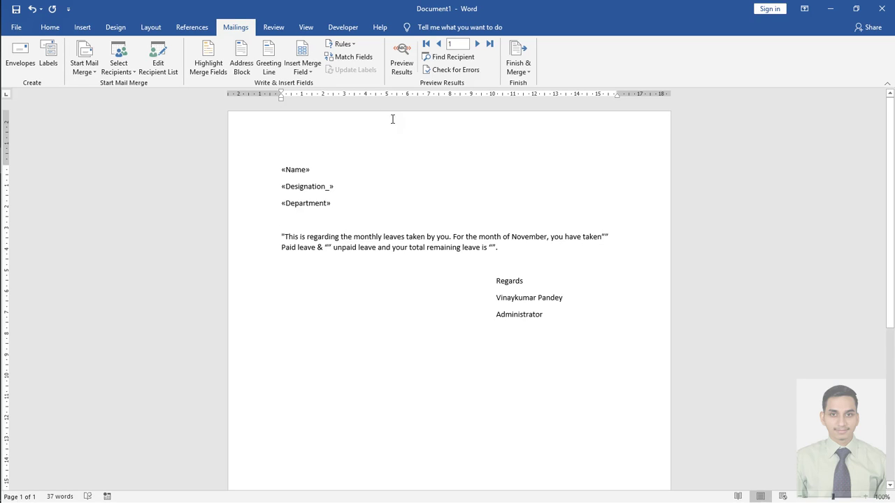
Insert «Paid_Leave», «Unpaid_Leave» and «Total_Remaining_Leave» into the leave sentence
left_click(303, 68)
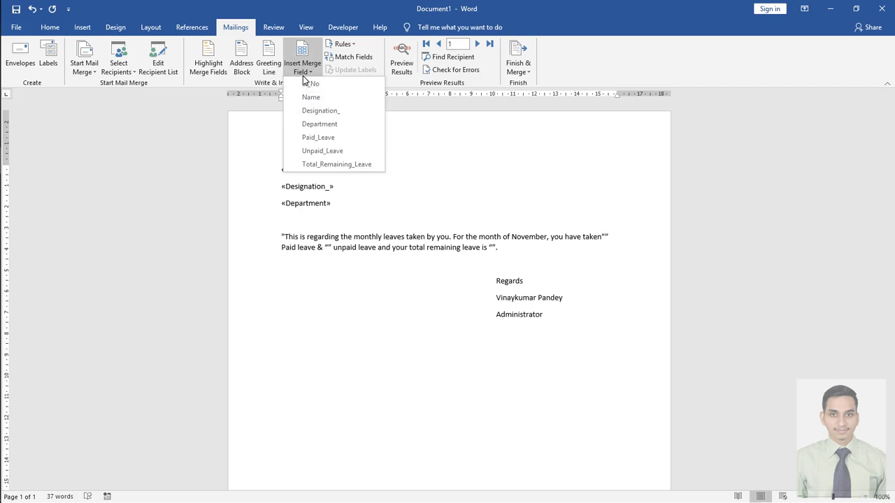
left_click(315, 138)
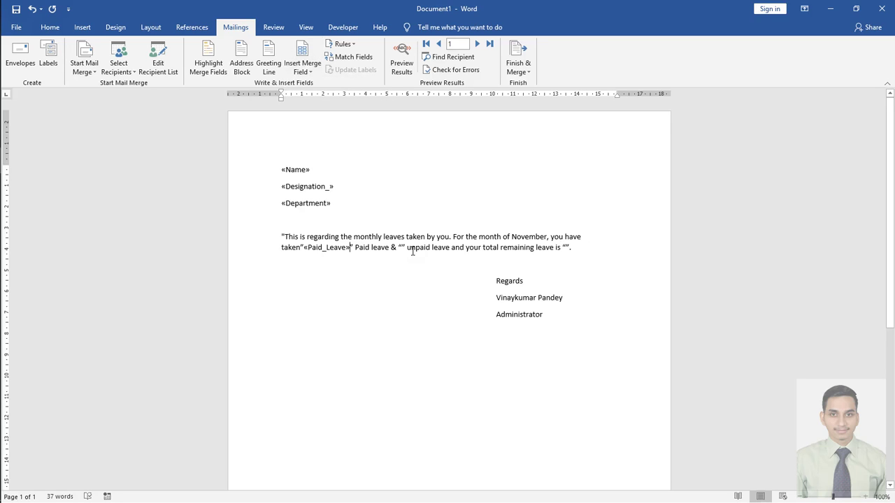
left_click(302, 63)
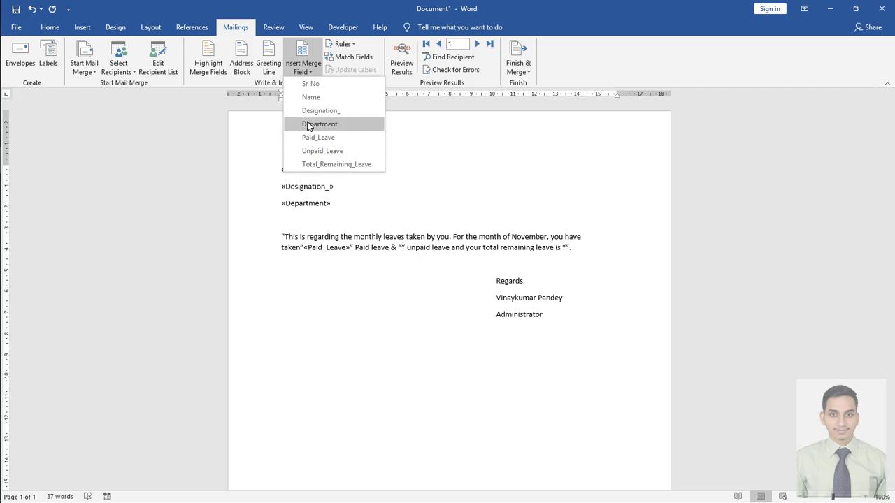
left_click(312, 151)
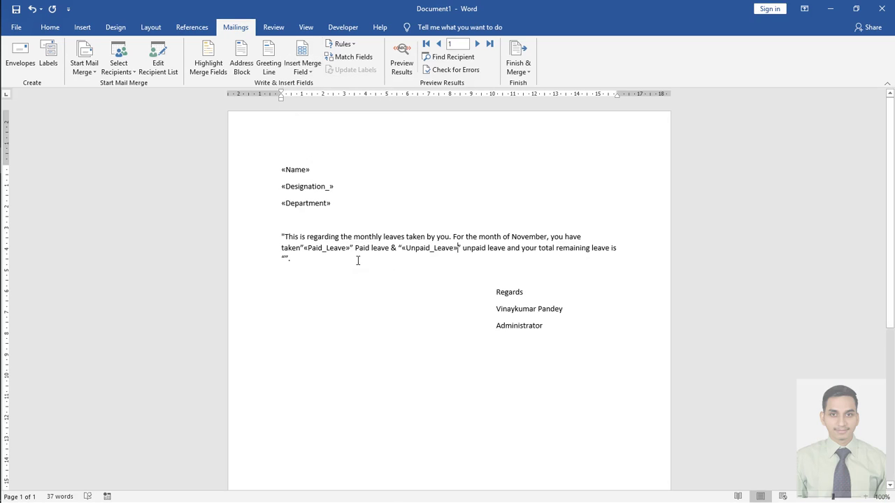
left_click(302, 67)
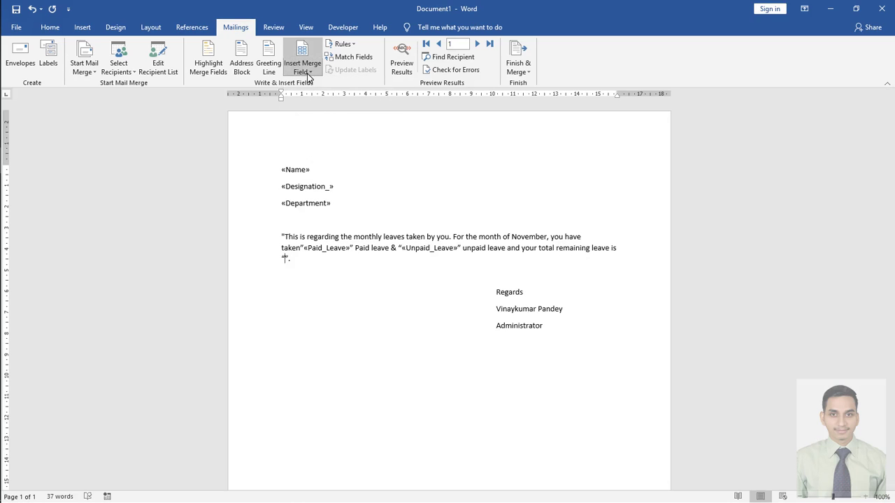
left_click(313, 165)
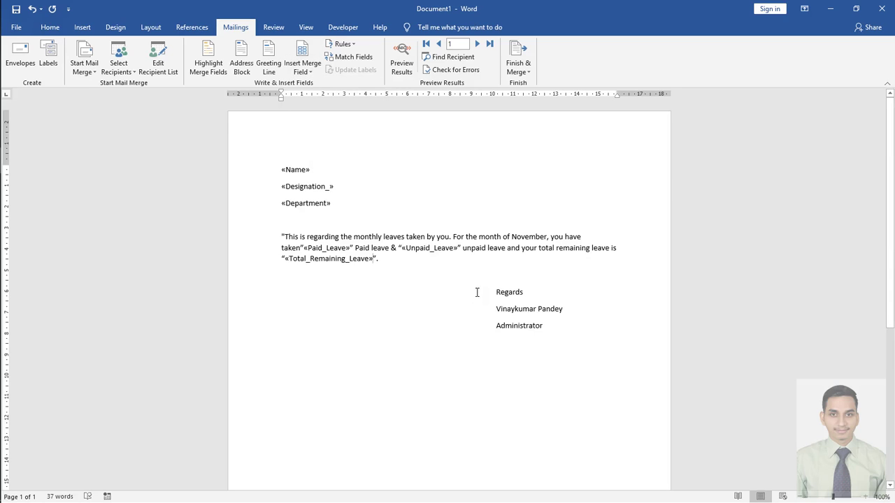
key("alt+Tab")
key("alt+Tab")
Read the script note on putting fields in with Insert Merge Field
scroll(381, 237, "down", 3)
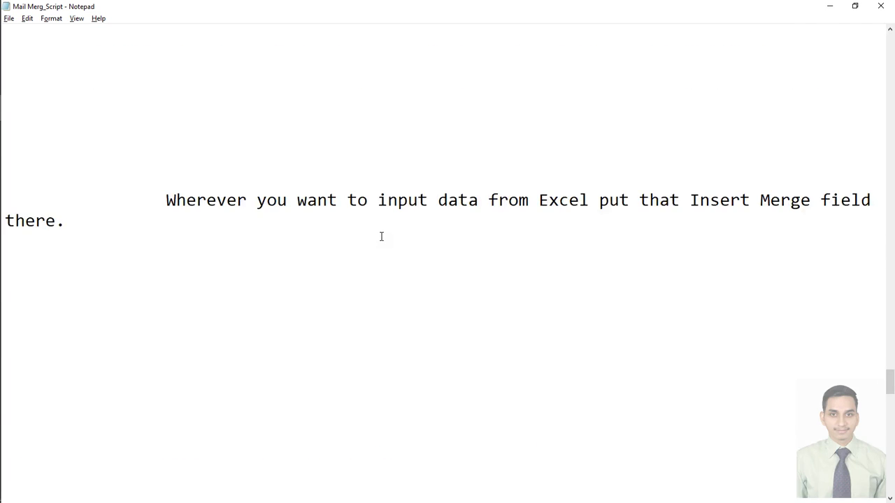
scroll(282, 189, "down", 1)
left_click_drag(166, 138, 316, 152)
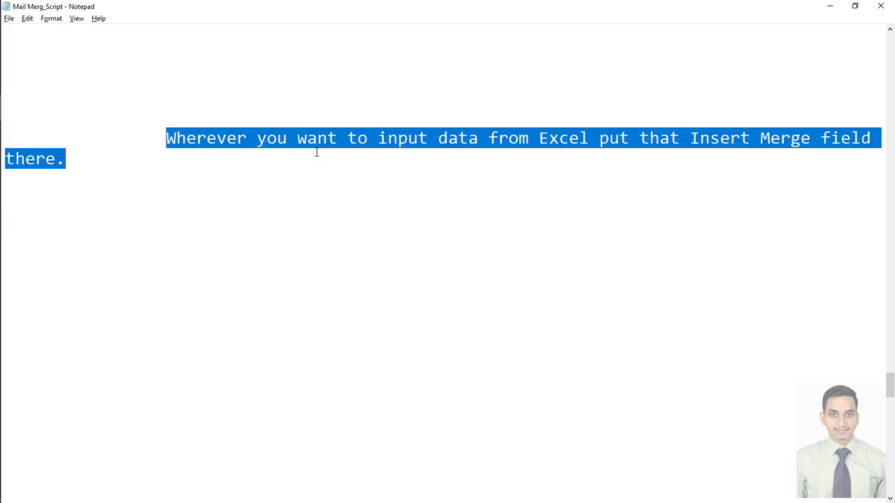
double_click(602, 138)
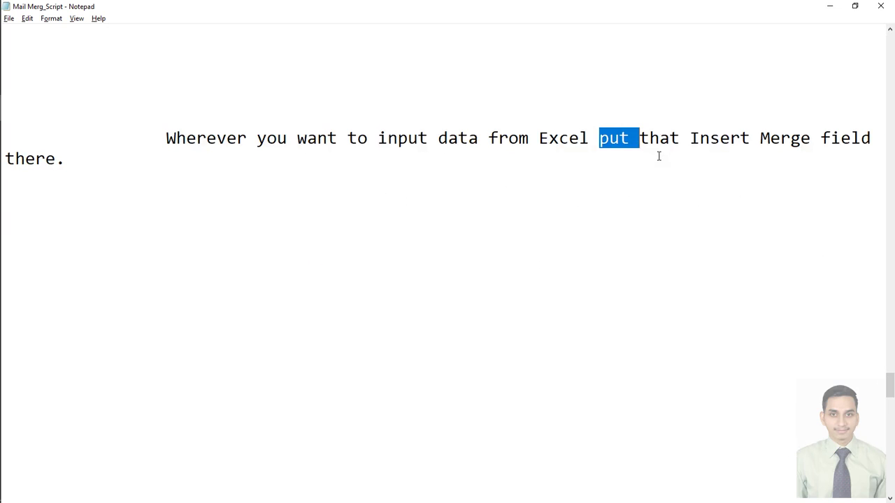
left_click(709, 139)
left_click_drag(691, 138, 871, 138)
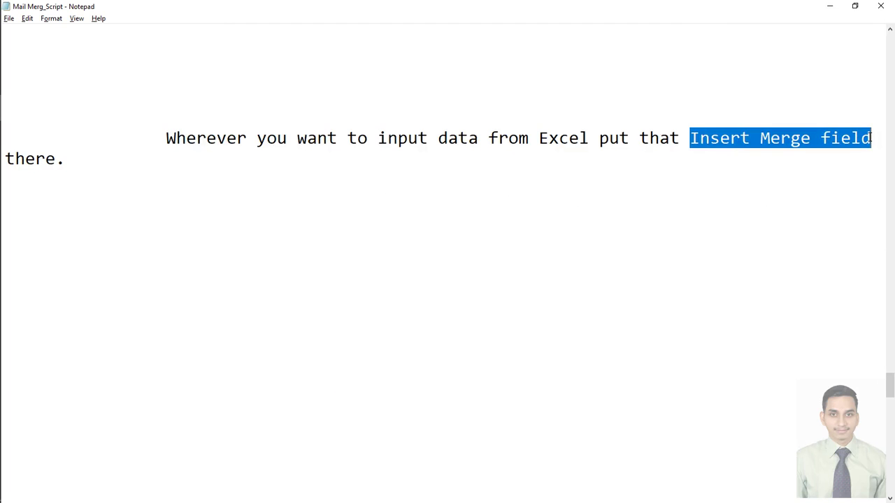
left_click(133, 159)
Read the Finish and Save instructions, then return to the Word letter
scroll(313, 218, "down", 1)
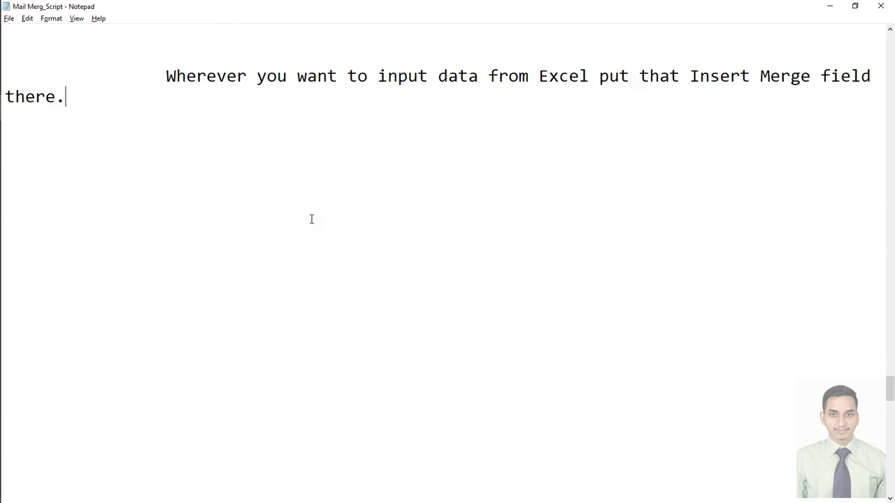
scroll(312, 220, "down", 3)
scroll(309, 220, "down", 1)
scroll(310, 219, "down", 3)
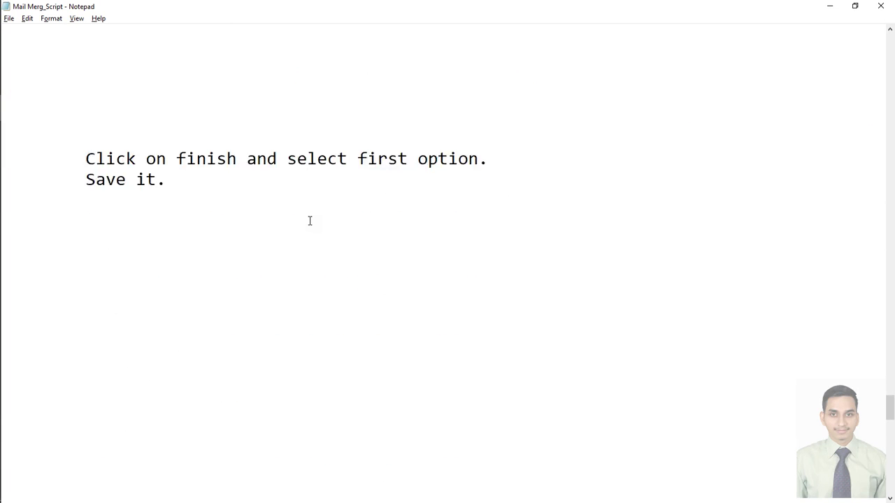
scroll(310, 219, "down", 1)
left_click_drag(102, 87, 385, 132)
left_click(397, 198)
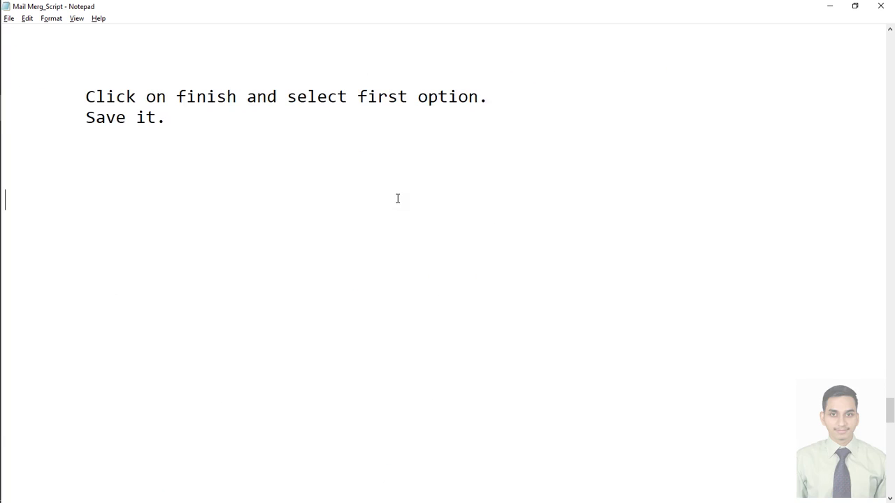
key("alt+Tab")
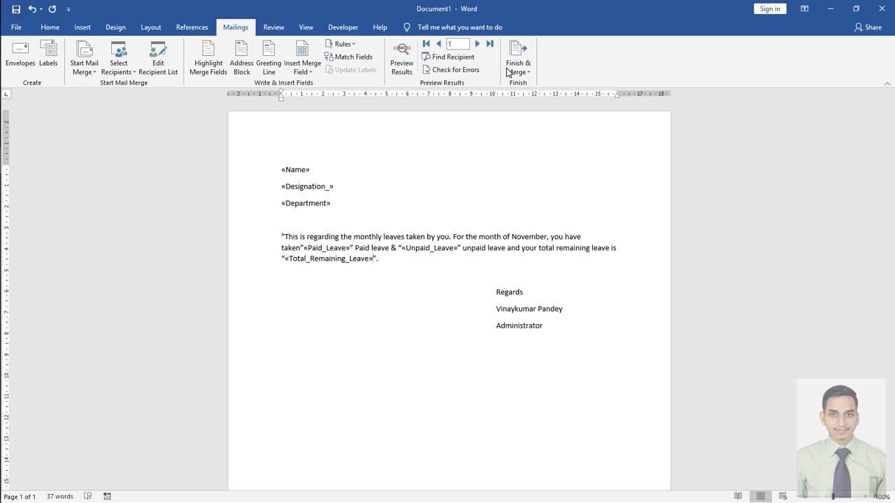
Finish the merge as individual letters, merging all records into a new document
left_click(518, 64)
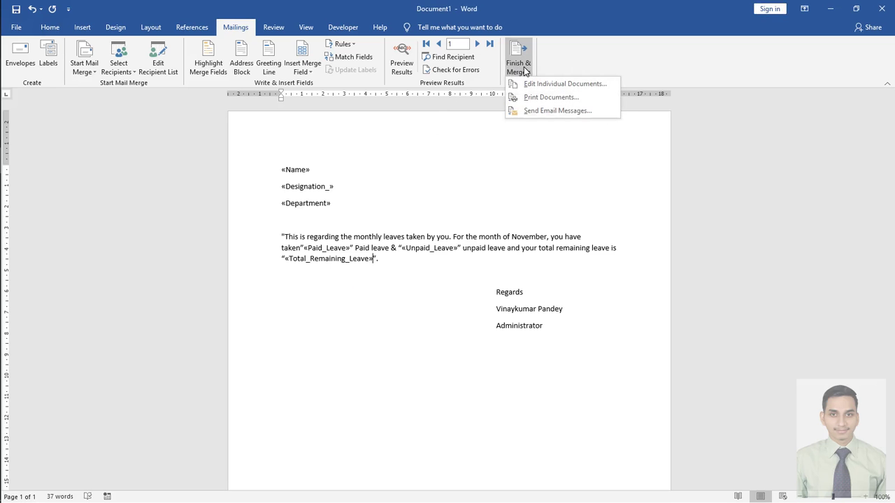
left_click(562, 84)
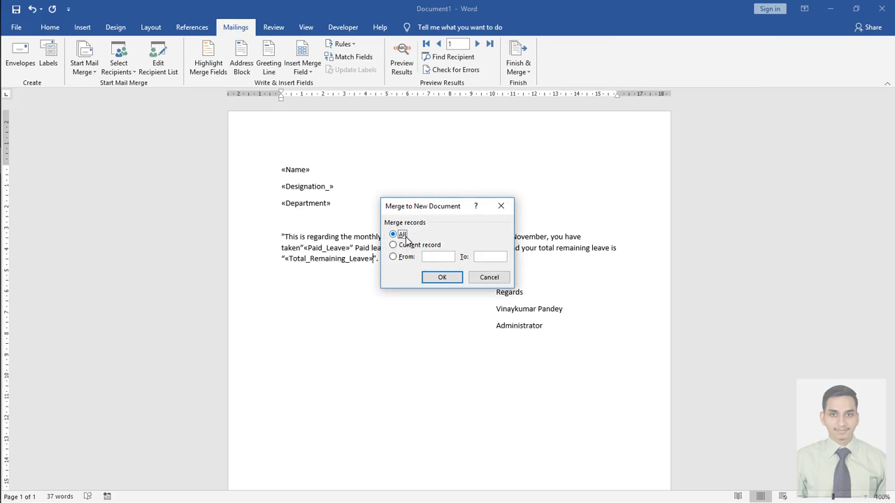
left_click(441, 277)
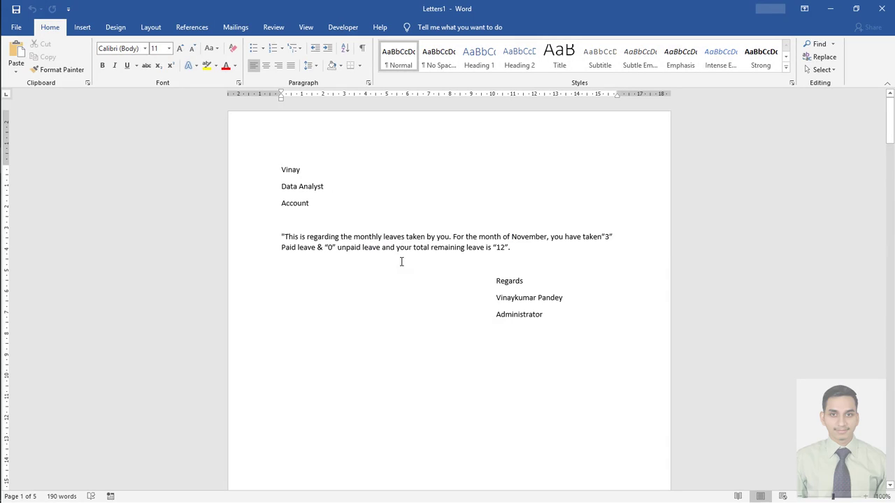
Check the first letter's name and Data Analyst designation against the sheet's first row
double_click(294, 174)
left_click_drag(325, 184, 273, 183)
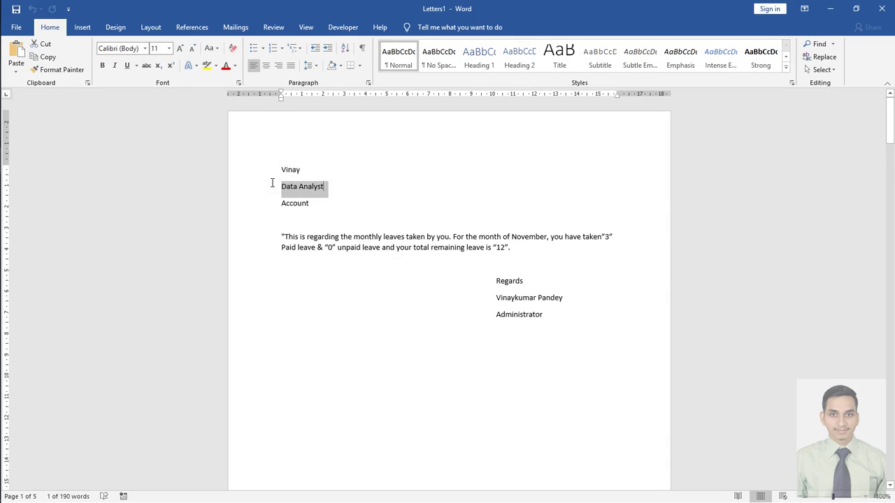
key("alt+Tab")
key("alt+Tab")
key("alt+Tab")
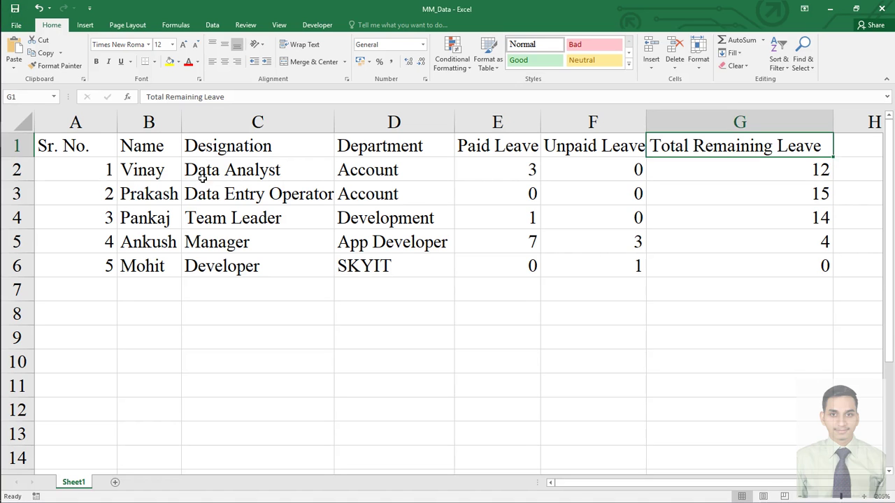
left_click(159, 172)
left_click(240, 171)
key("alt+Tab")
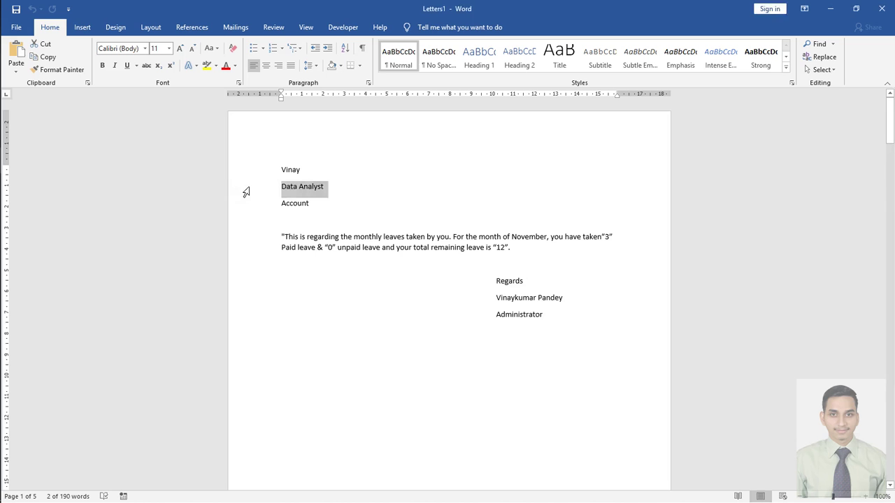
Verify the first letter's leave values (3 paid, 0 unpaid, 12 remaining) against Vinay's row
triple_click(617, 244)
double_click(607, 237)
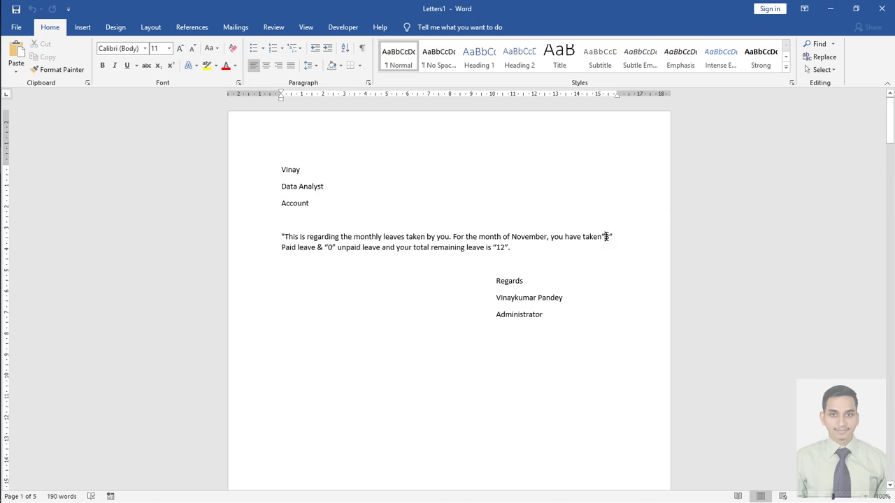
double_click(329, 247)
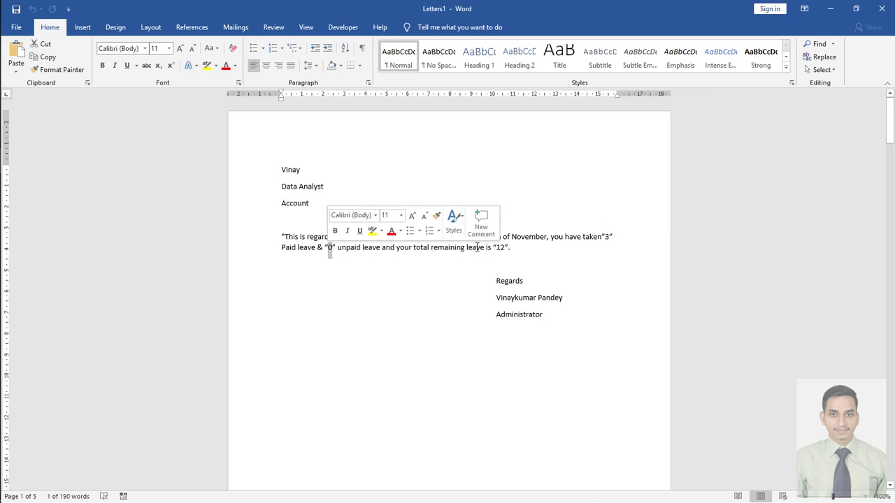
double_click(501, 247)
key("alt+Tab")
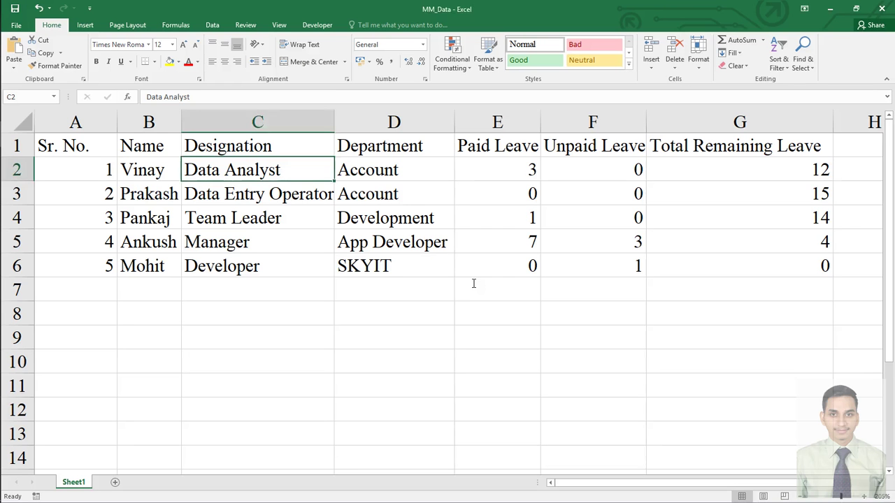
left_click(503, 168)
left_click(577, 167)
left_click(746, 168)
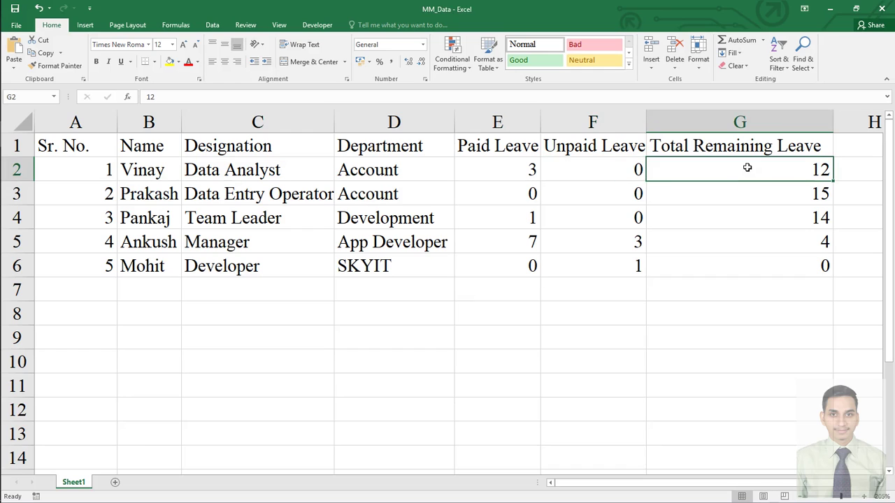
key("alt+Tab")
key("alt+Tab")
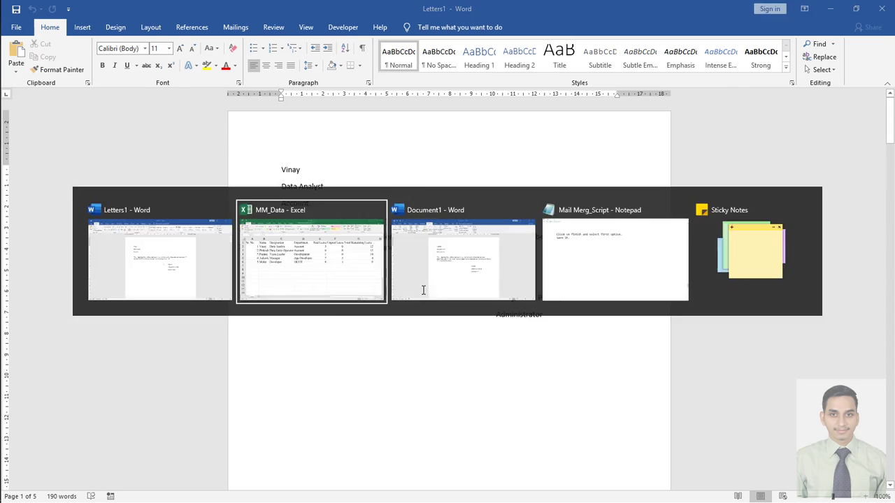
Check Prakash's letter: name, Data Entry Operator designation and Account department
left_click_drag(138, 195, 759, 196)
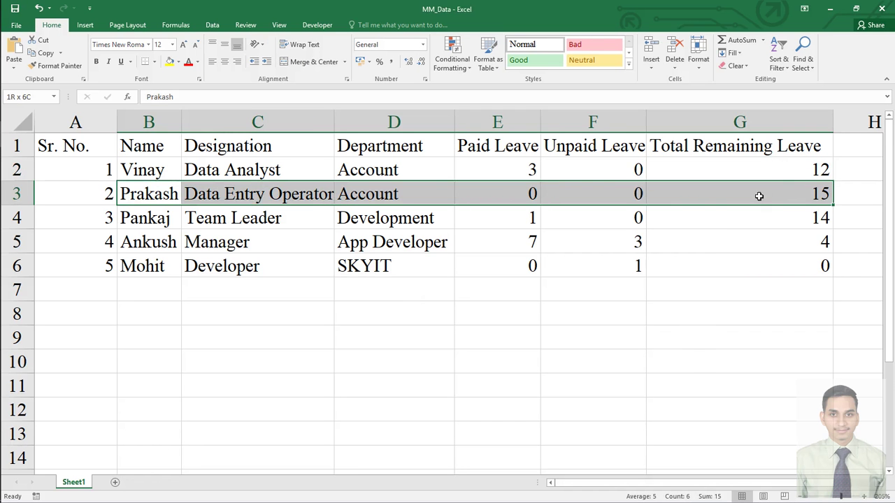
key("alt+Tab")
scroll(387, 308, "down", 1)
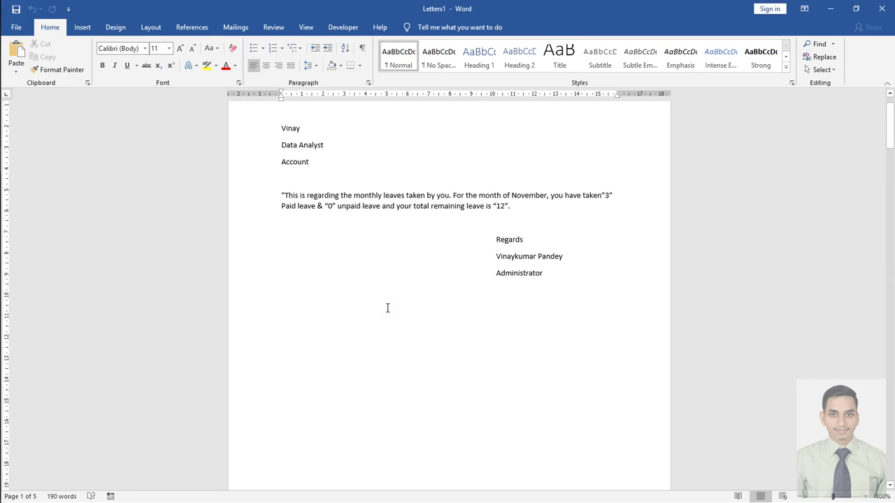
scroll(377, 304, "down", 8)
scroll(364, 293, "down", 3)
scroll(357, 288, "down", 3)
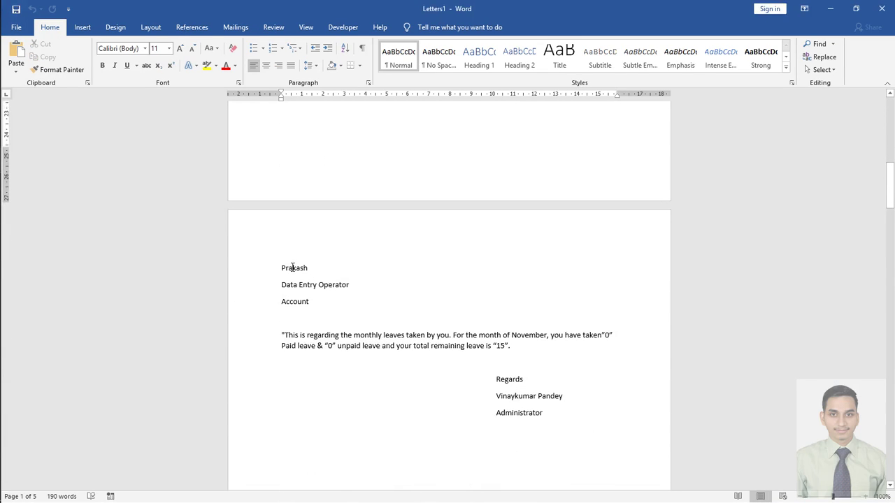
double_click(293, 269)
triple_click(308, 284)
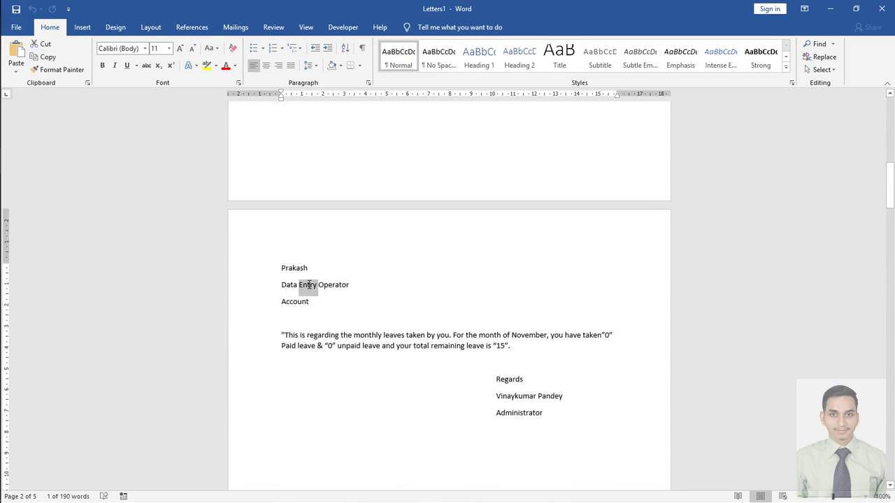
double_click(306, 301)
Verify Prakash's leave values (0 paid, 0 unpaid, 15 remaining) against his sheet row
scroll(458, 325, "down", 2)
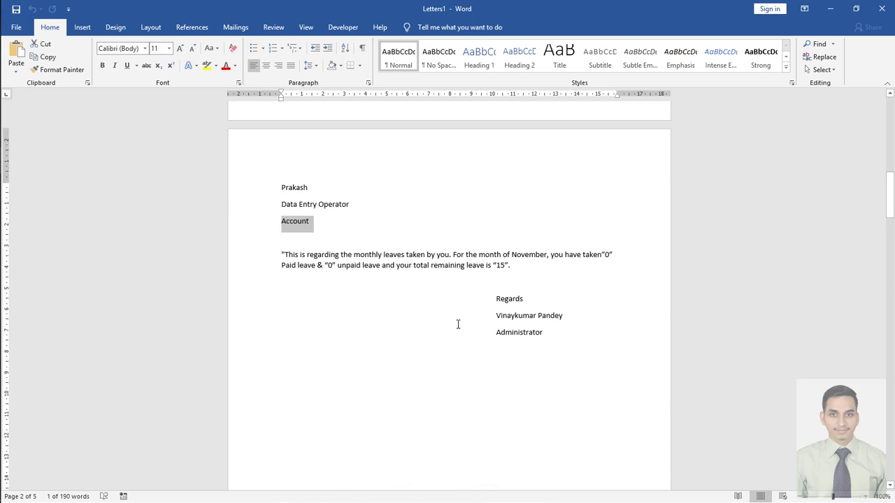
double_click(501, 265)
left_click(579, 264)
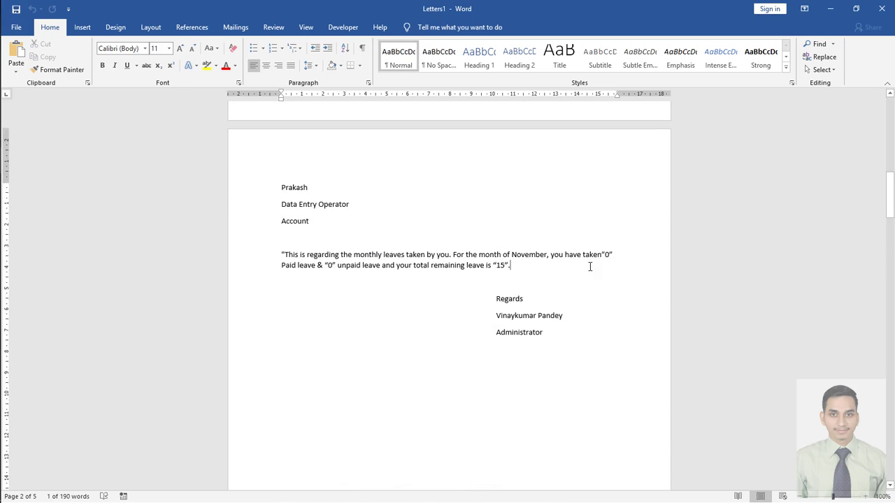
double_click(606, 254)
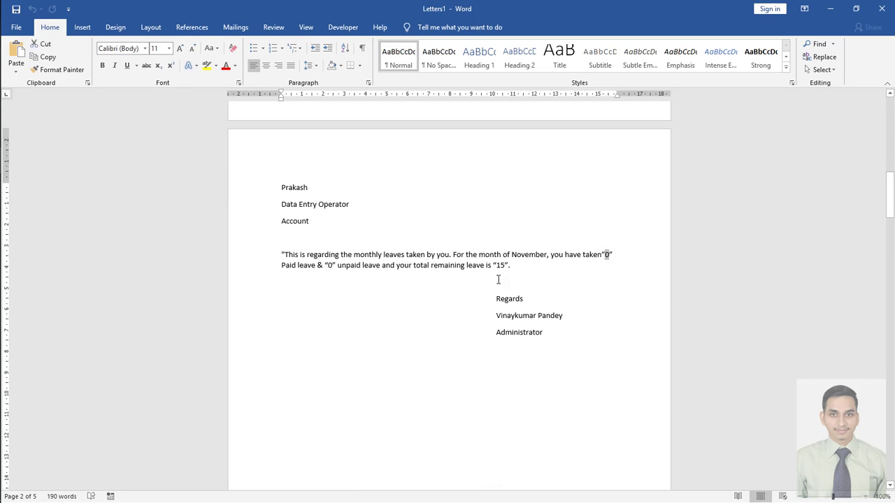
double_click(332, 265)
key("alt+Tab")
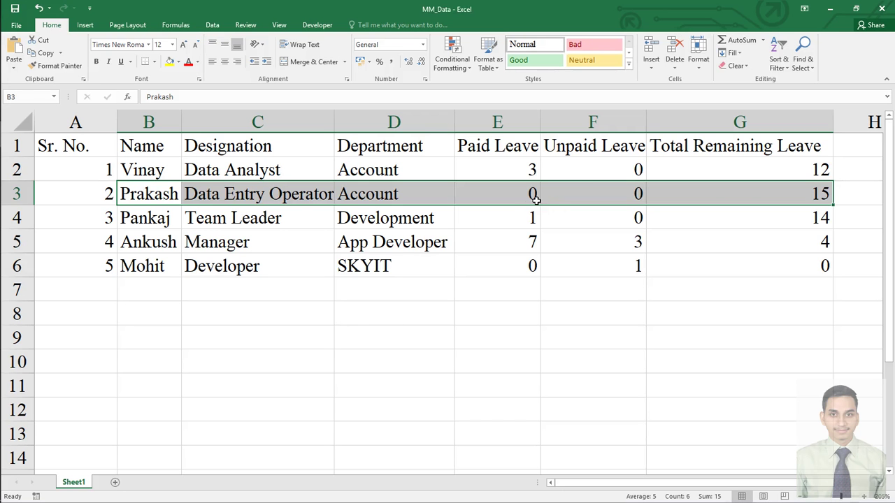
left_click(536, 199)
left_click(585, 195)
left_click(741, 193)
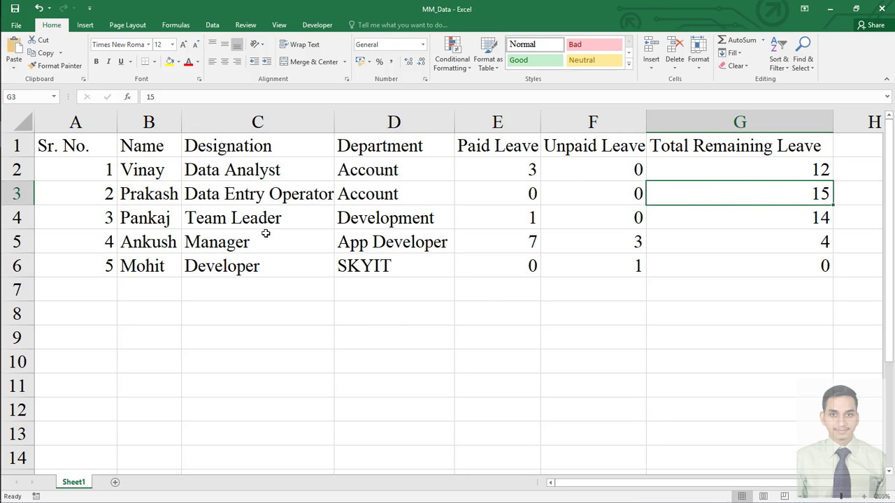
left_click(150, 221)
key("alt+Tab")
Check Pankaj's letter name and review Ankush's and Mohit's rows in the sheet
scroll(309, 322, "down", 3)
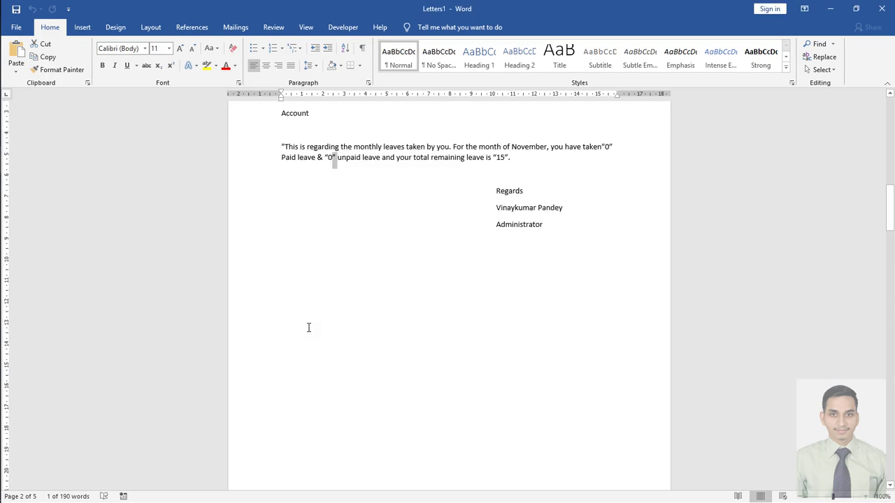
scroll(310, 325, "down", 5)
scroll(321, 346, "down", 5)
double_click(296, 179)
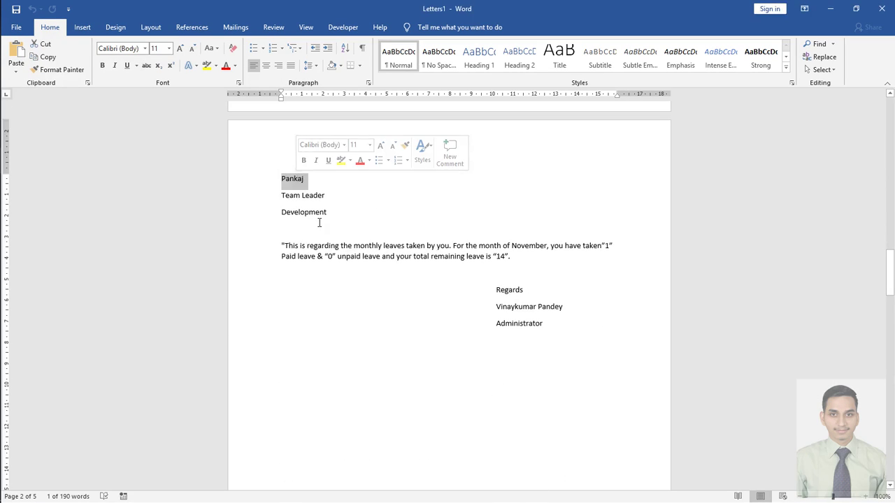
key("alt+Tab")
left_click(172, 245)
left_click(157, 267)
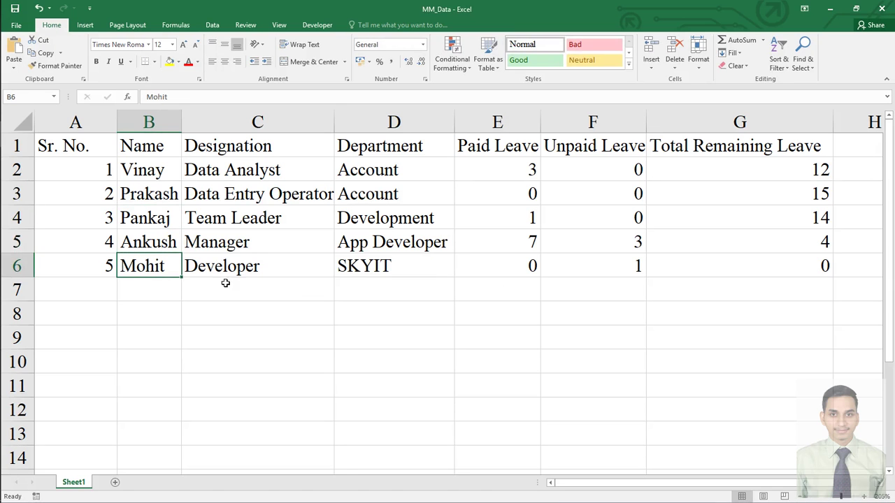
key("alt+Tab")
Scroll through the remaining merged pages to Mohit's letter
scroll(308, 307, "down", 5)
scroll(334, 359, "down", 5)
scroll(380, 377, "down", 4)
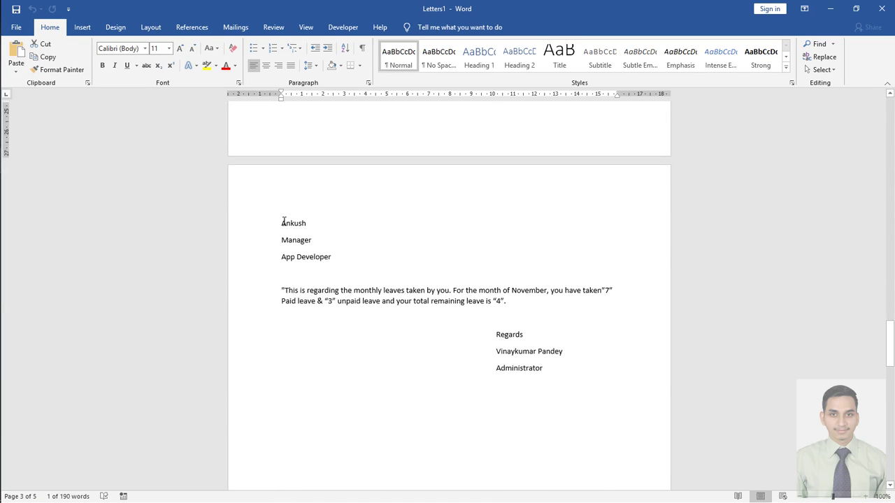
scroll(311, 288, "down", 5)
scroll(351, 348, "down", 5)
scroll(345, 349, "down", 5)
scroll(296, 331, "down", 5)
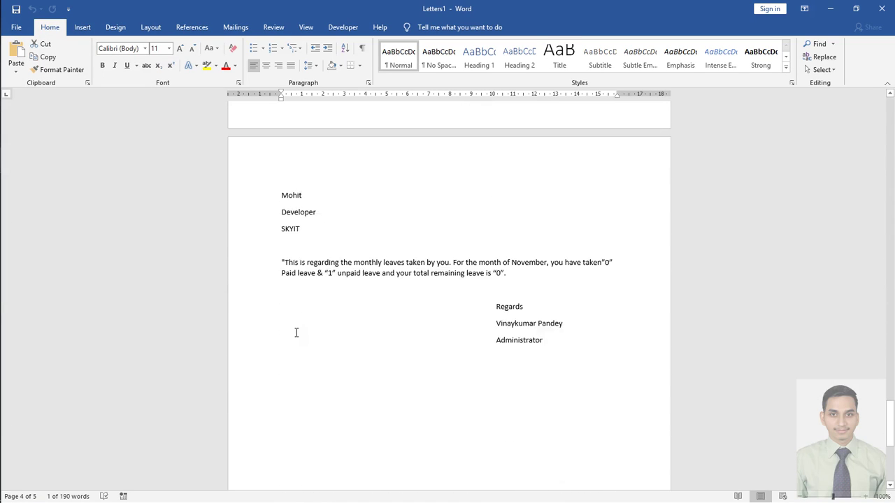
scroll(300, 244, "down", 5)
scroll(432, 351, "down", 1)
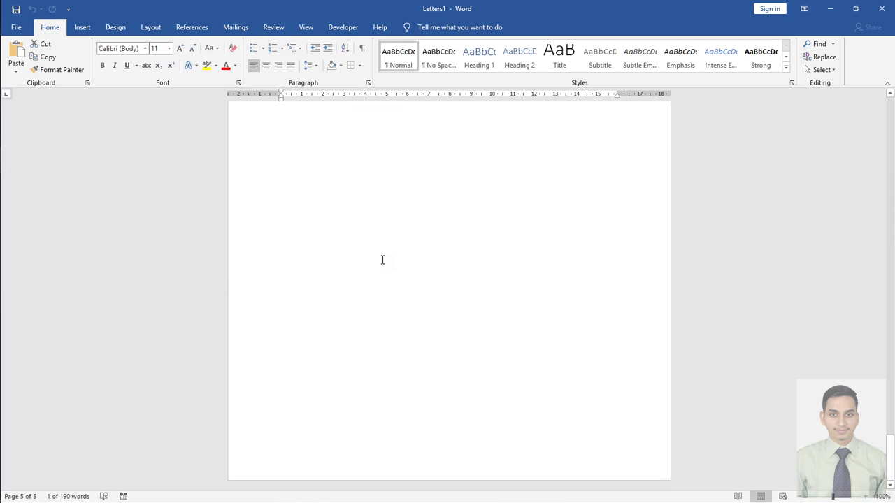
scroll(383, 279, "up", 5)
scroll(381, 309, "up", 4)
scroll(381, 315, "up", 2)
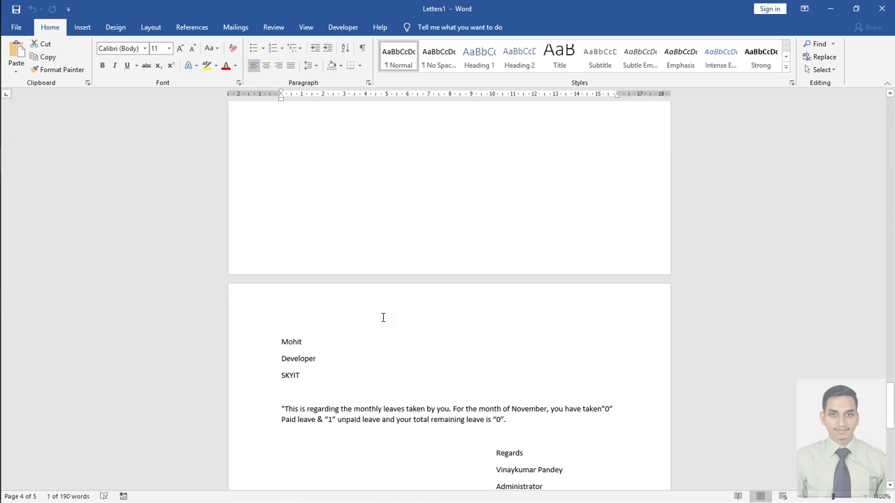
Save the merged letters to the Desktop as the Word document 'Mail Merg2' via F12
key("F12")
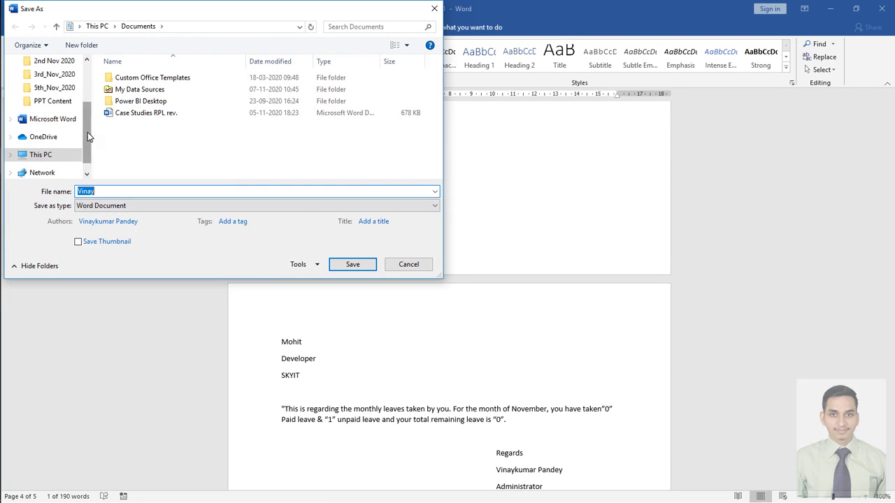
scroll(88, 136, "up", 3)
left_click(46, 83)
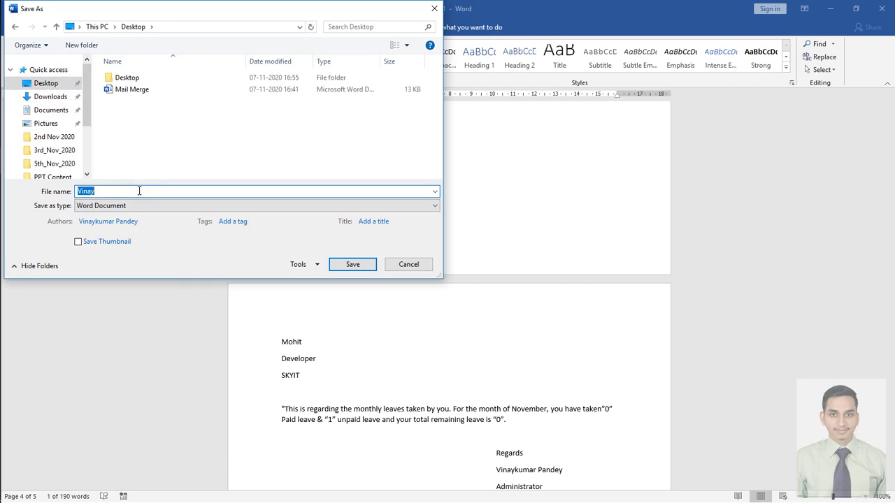
type("Mail Mer")
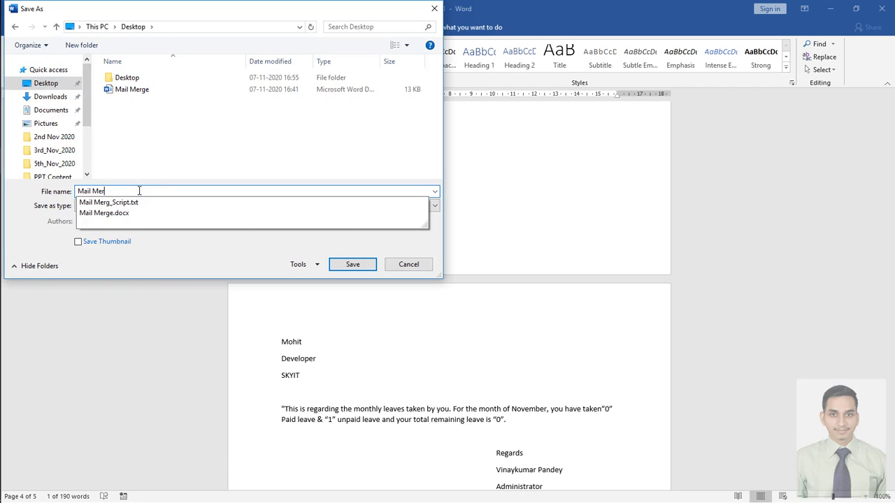
type("ge")
key("BackSpace")
type("2")
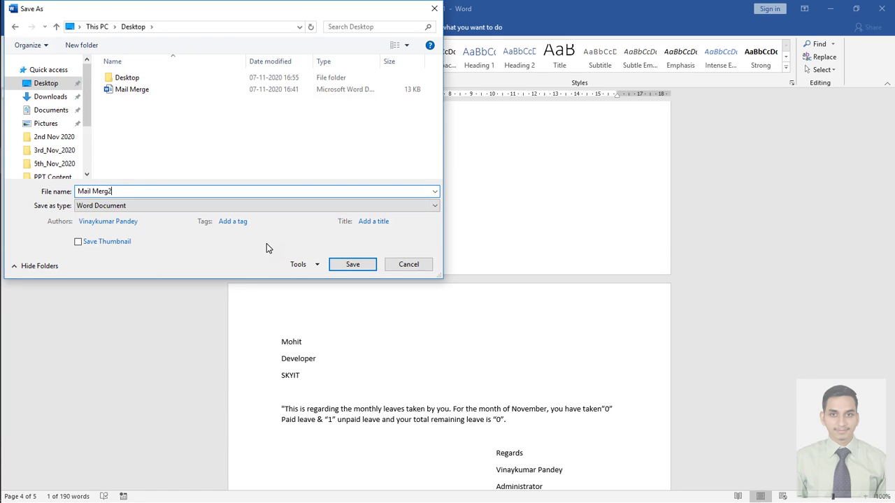
left_click(352, 264)
scroll(371, 300, "down", 4)
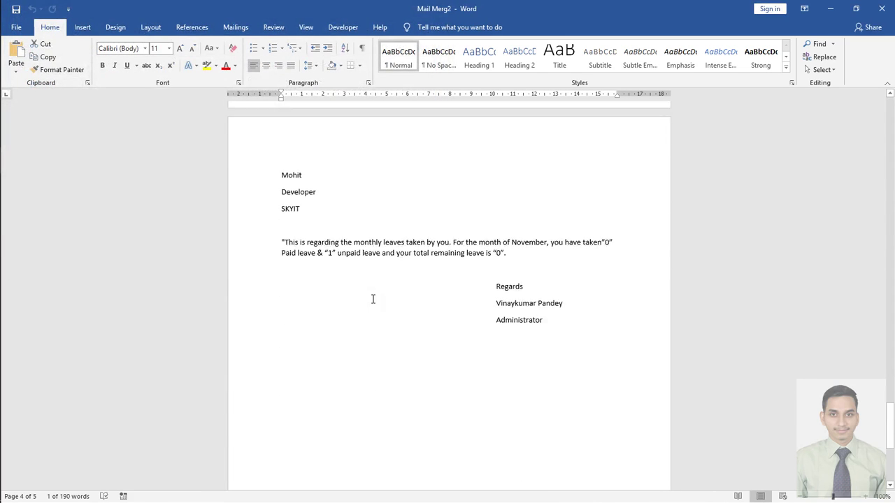
scroll(377, 296, "down", 2)
scroll(378, 296, "up", 5)
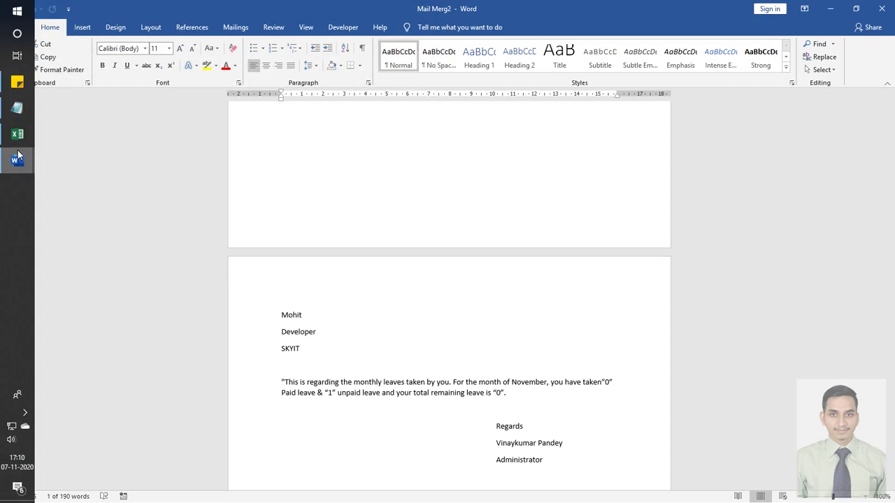
Bring the Notepad script forward and read the ready-with-letters sentence
left_click(18, 108)
scroll(361, 251, "down", 5)
scroll(355, 260, "down", 4)
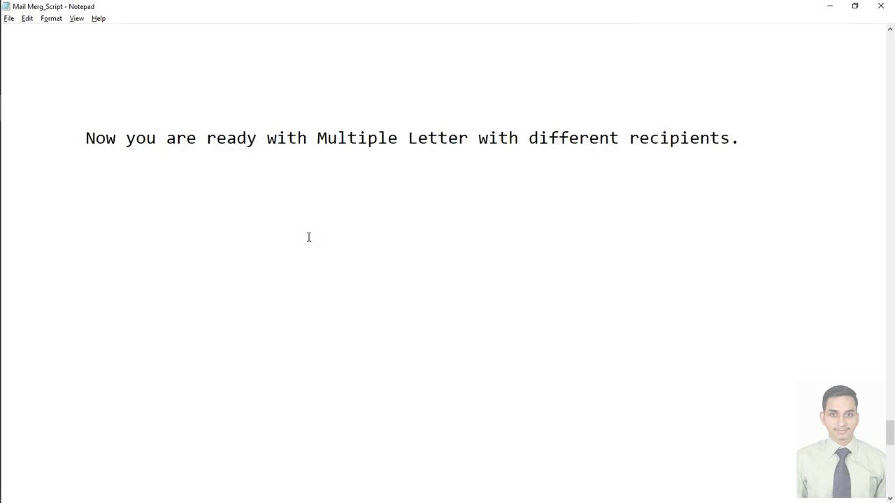
scroll(308, 238, "up", 1)
left_click_drag(86, 200, 730, 200)
left_click(676, 271)
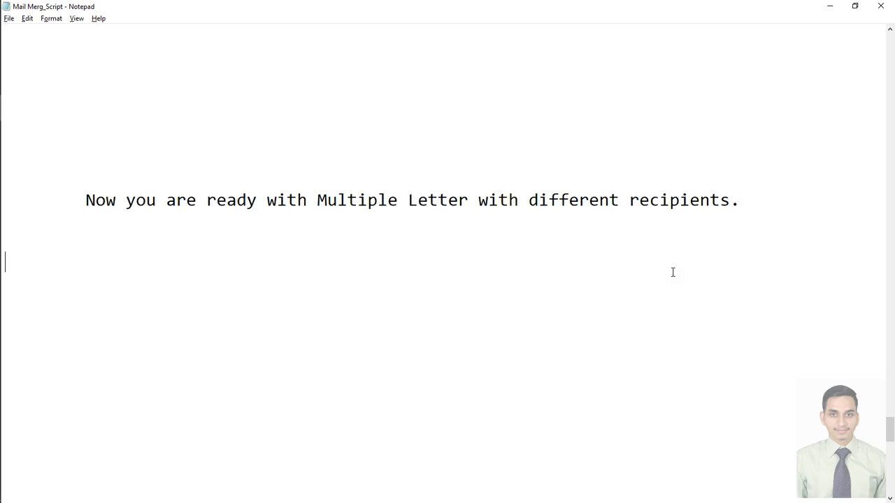
Read the closing 'I hope you have understood' paragraph down to 'Thank You!'
scroll(506, 242, "down", 3)
scroll(303, 207, "down", 3)
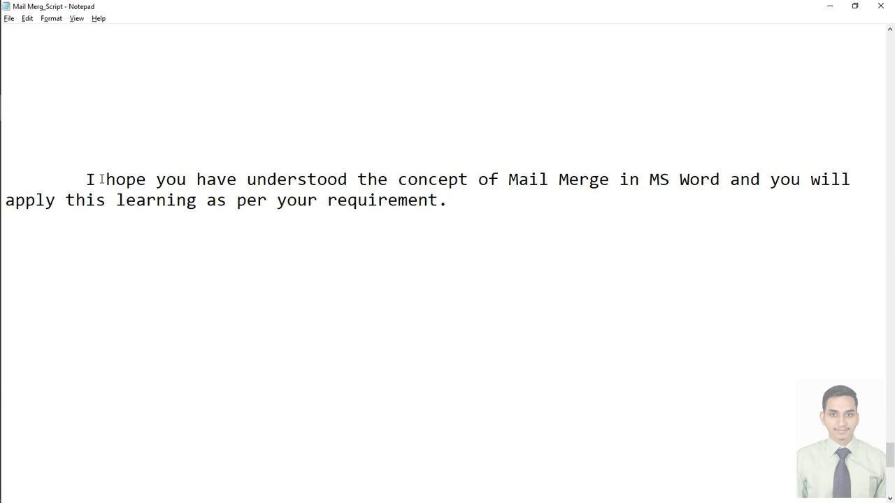
mouse_move(80, 179)
left_mouse_down()
mouse_move(458, 179)
mouse_move(689, 228)
left_mouse_up()
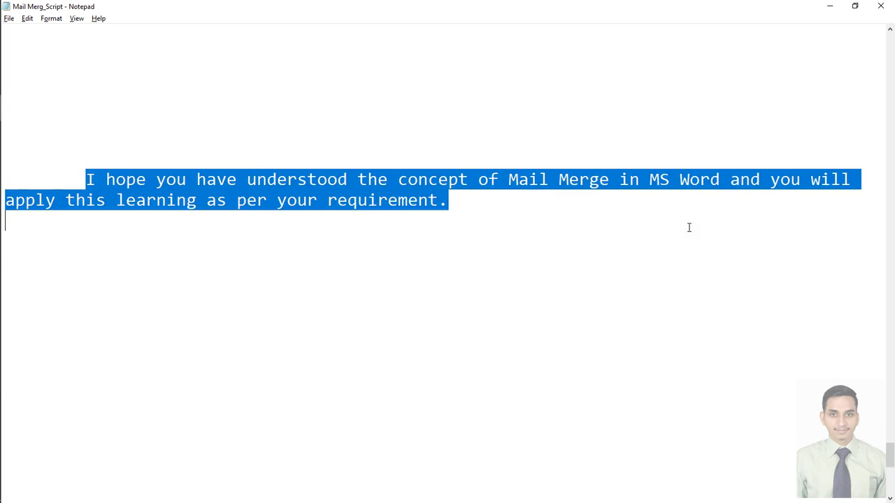
left_click(283, 246)
left_click_drag(452, 203, 239, 212)
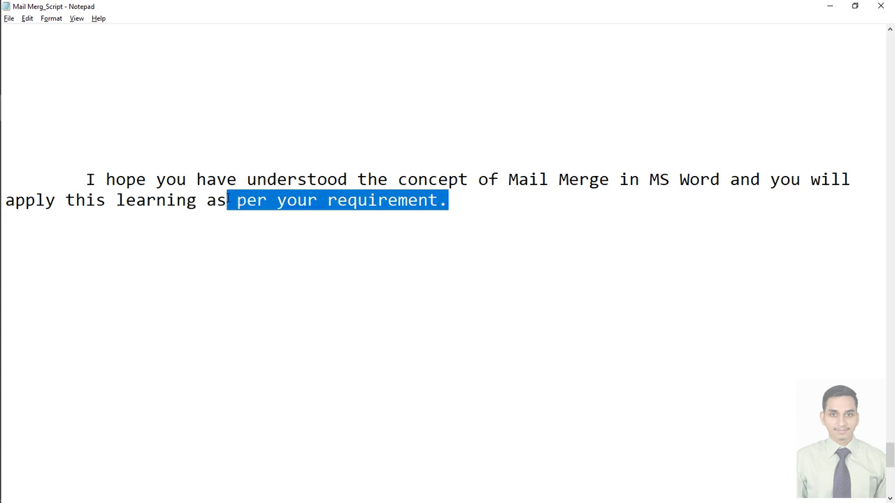
scroll(240, 211, "down", 1)
scroll(356, 275, "down", 5)
scroll(356, 276, "down", 3)
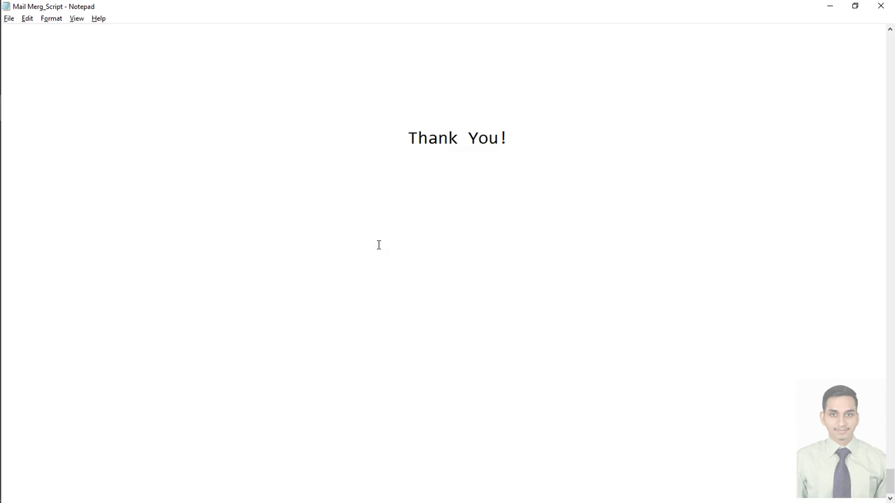